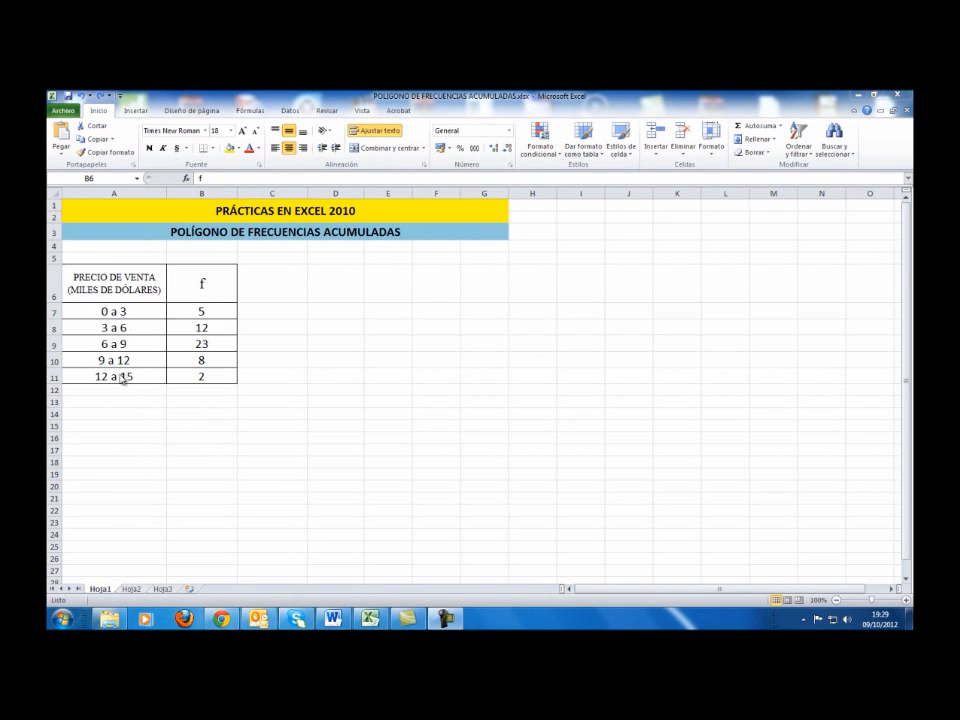
# Copy the f header cell B6 into C6 and change its text to F.
pyautogui.click(265, 372)
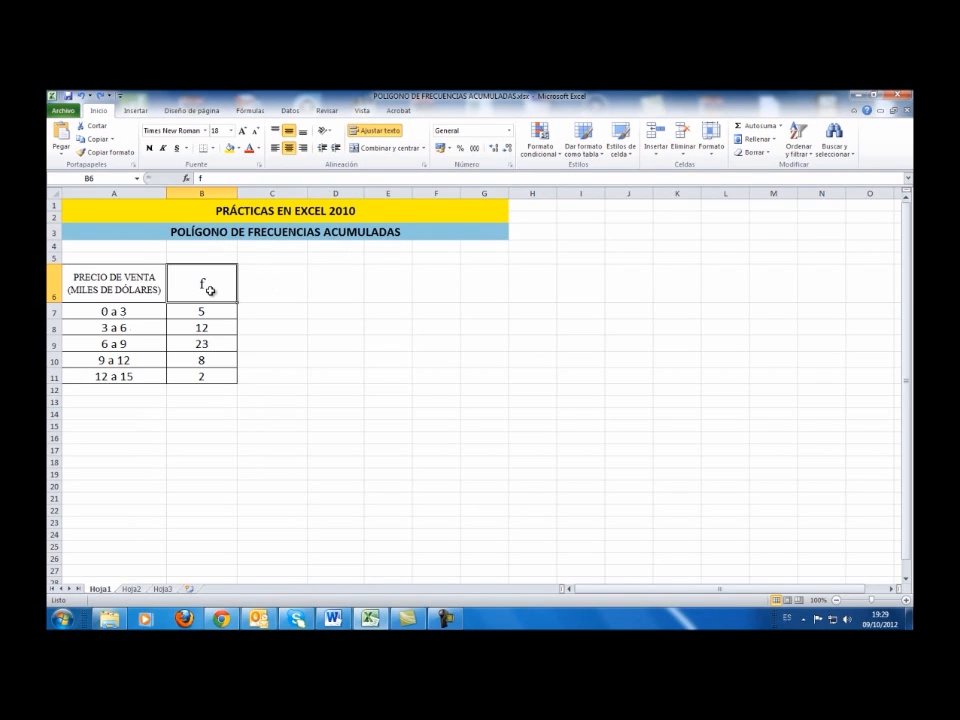
pyautogui.moveTo(239, 302); pyautogui.dragTo(266, 282)
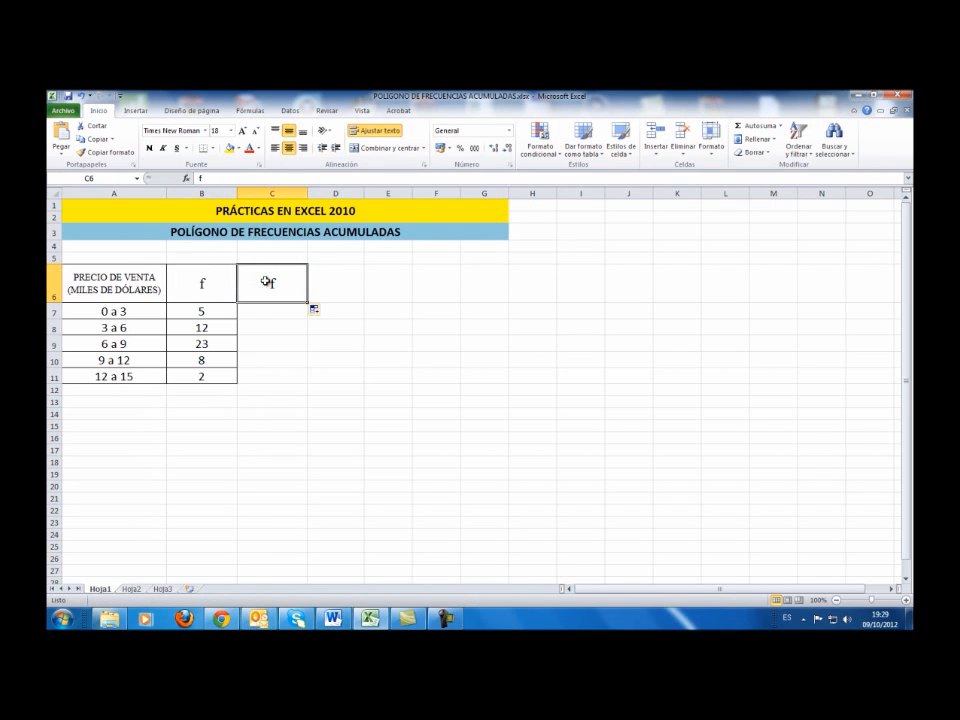
pyautogui.write('F')
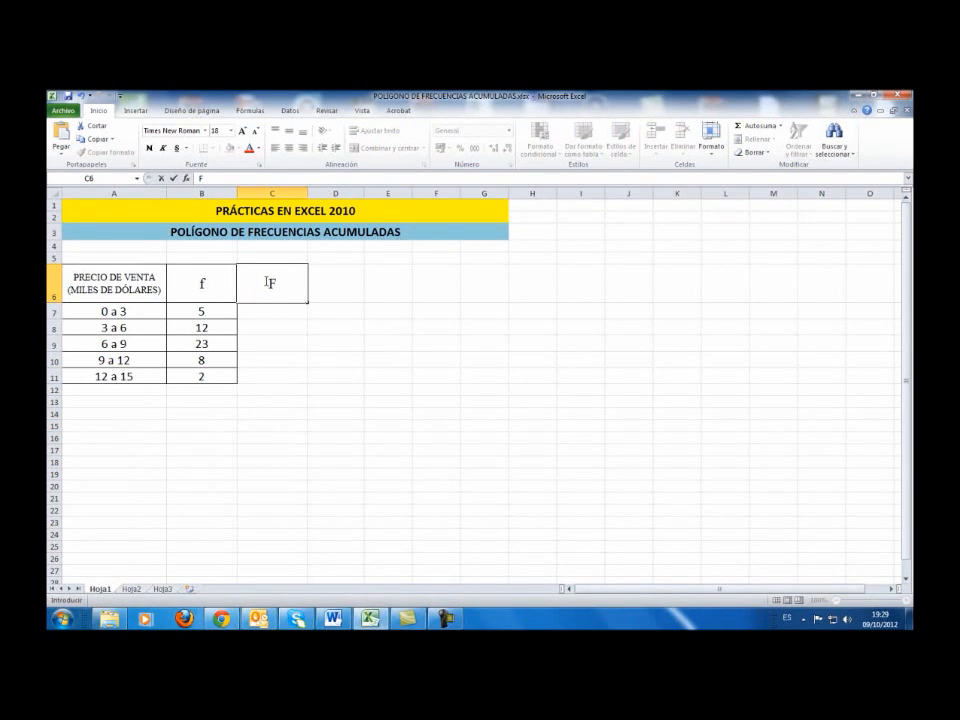
pyautogui.press('Return')
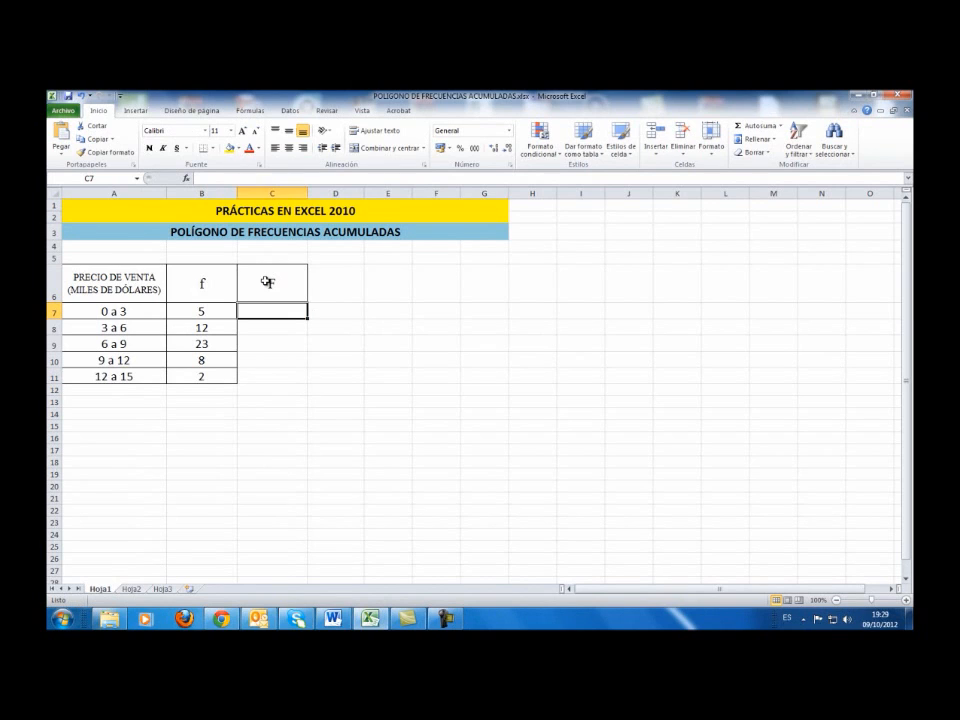
# Apply all borders to cells C7:C11 under the F header.
pyautogui.moveTo(272, 309); pyautogui.dragTo(274, 377)
pyautogui.click(213, 150)
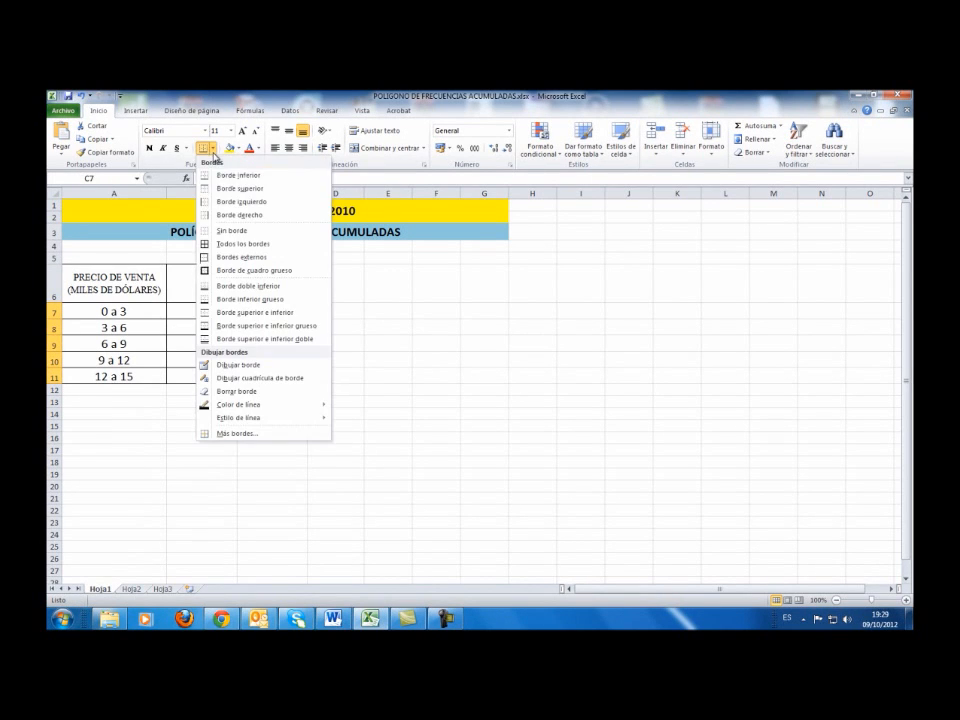
pyautogui.click(225, 242)
# Enter the formula =B7 in C7 as the first cumulative frequency.
pyautogui.click(270, 314)
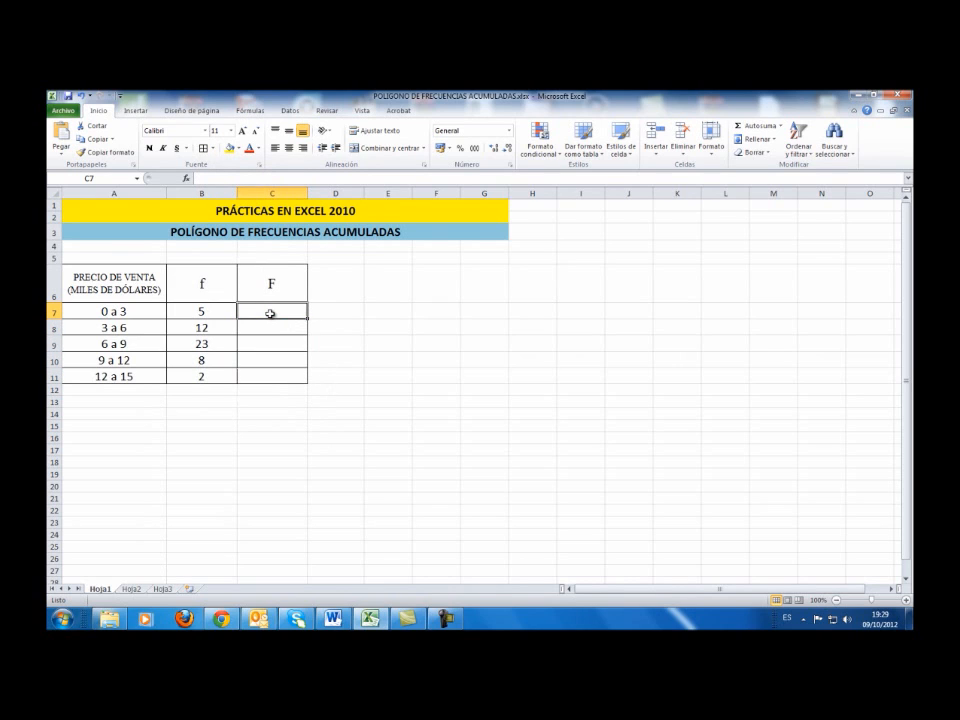
pyautogui.write('=')
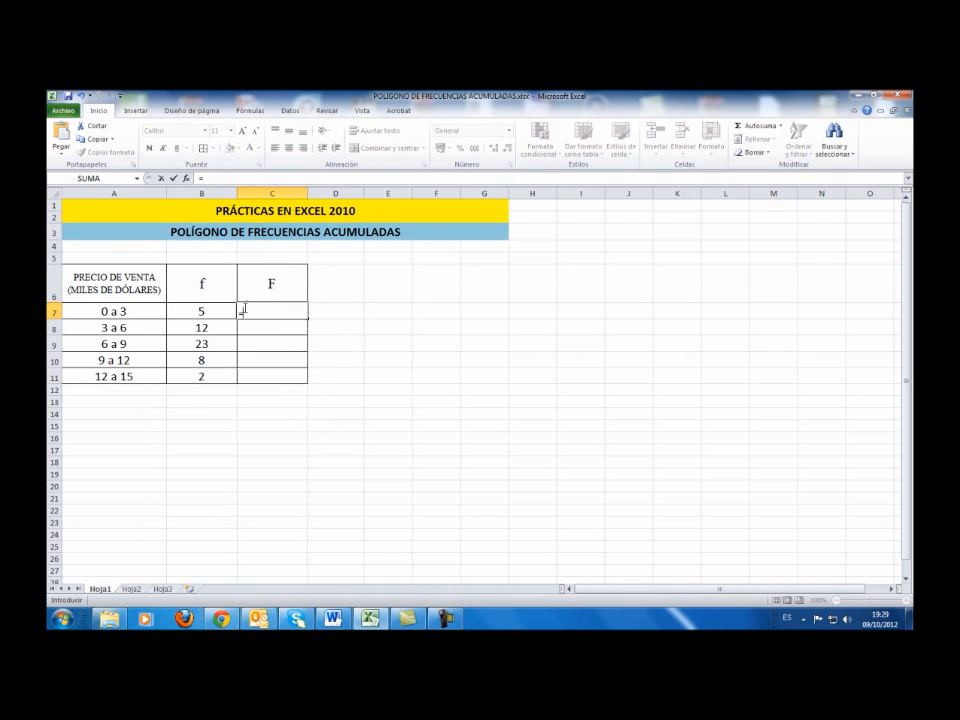
pyautogui.click(221, 309)
pyautogui.press('Return')
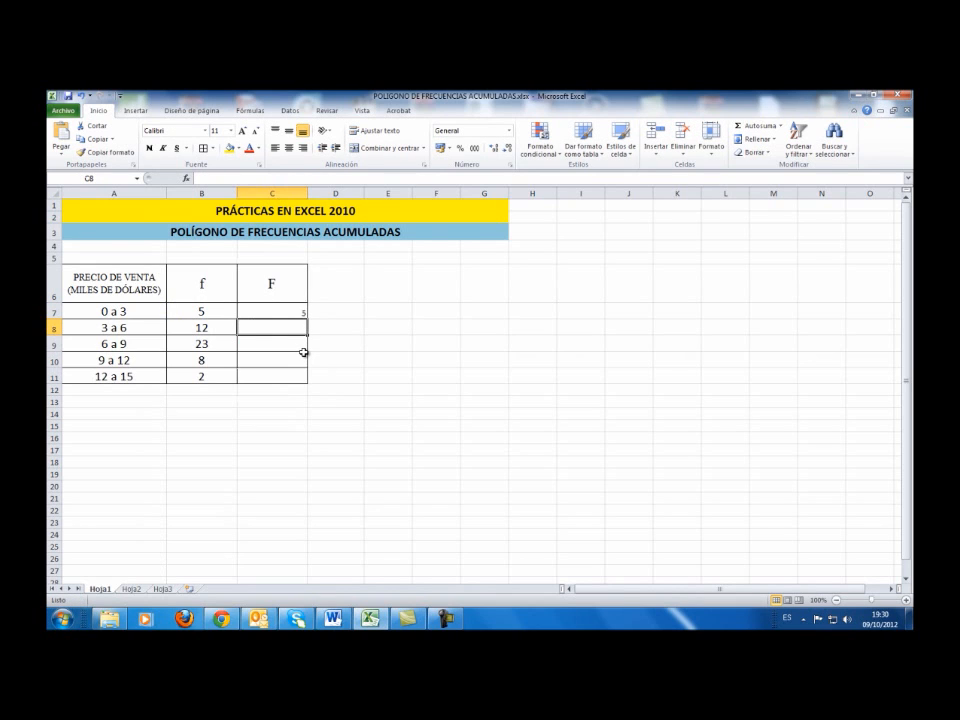
# Enter the formula =B8+C7 in C8 and fill it down to C11.
pyautogui.write('=')
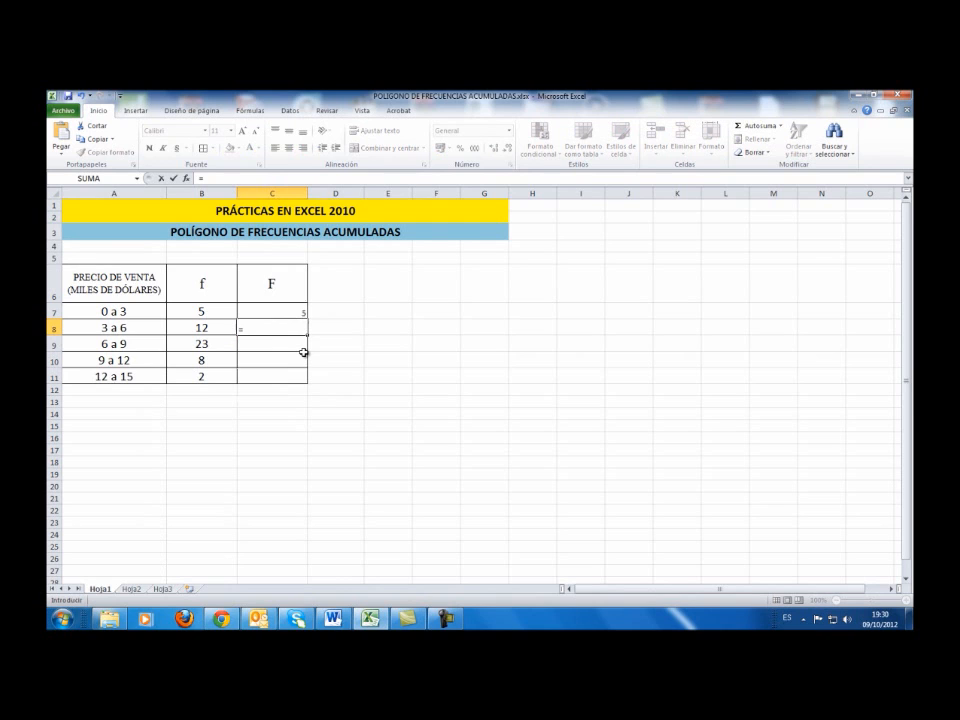
pyautogui.click(207, 326)
pyautogui.write('+')
pyautogui.click(281, 310)
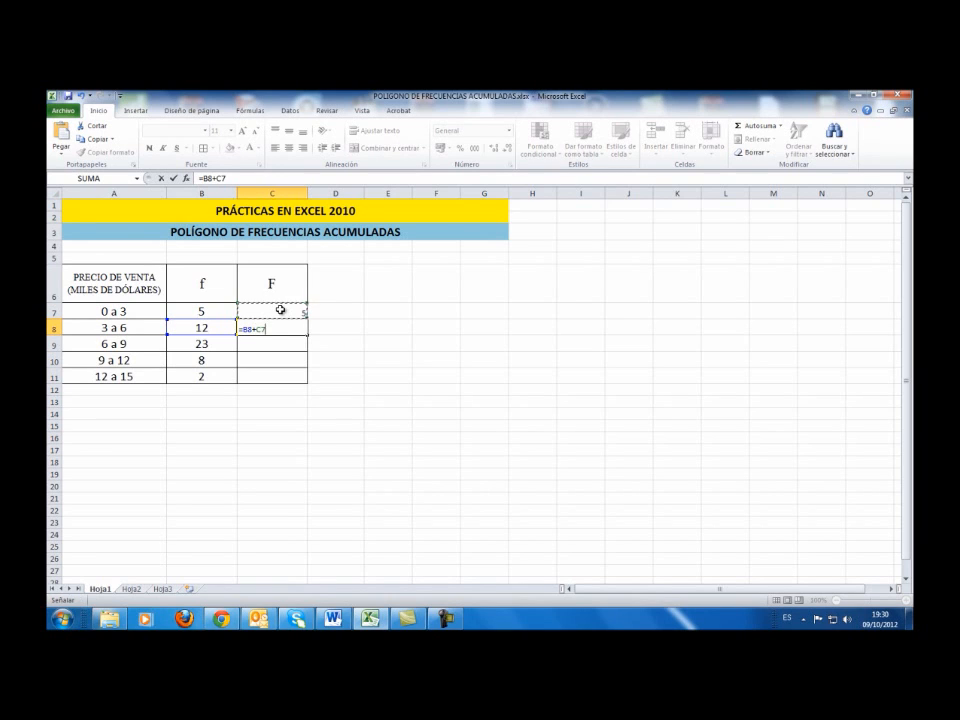
pyautogui.press('Return')
pyautogui.click(297, 325)
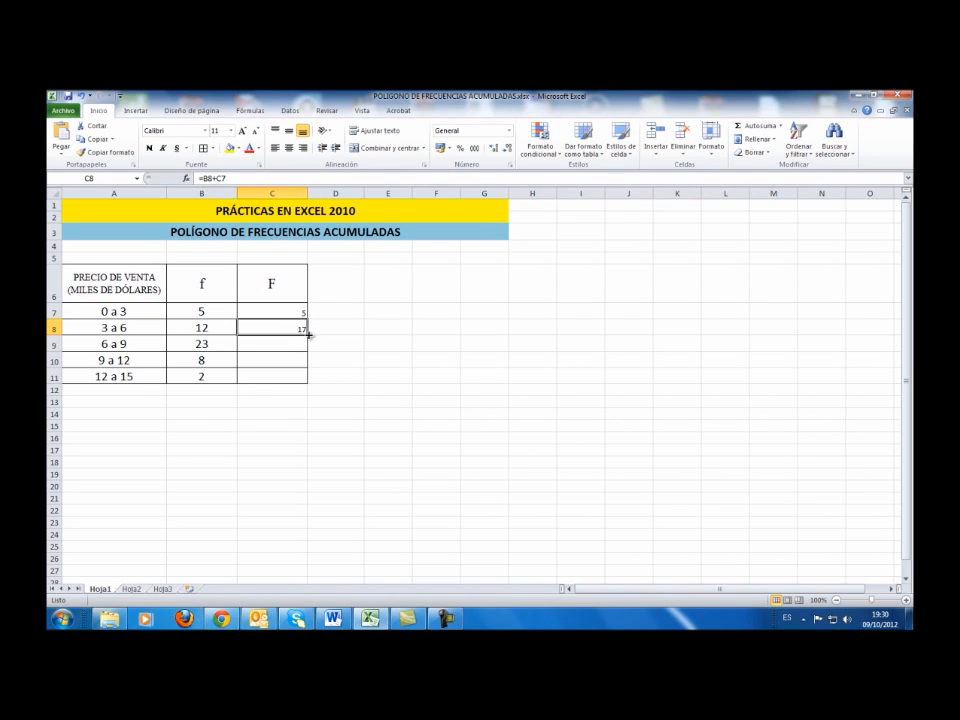
pyautogui.moveTo(309, 335); pyautogui.dragTo(312, 386)
# Center the cumulative frequencies in C7:C11 vertically and horizontally and set their font size to 14.
pyautogui.moveTo(273, 315); pyautogui.dragTo(274, 377)
pyautogui.click(288, 130)
pyautogui.click(288, 147)
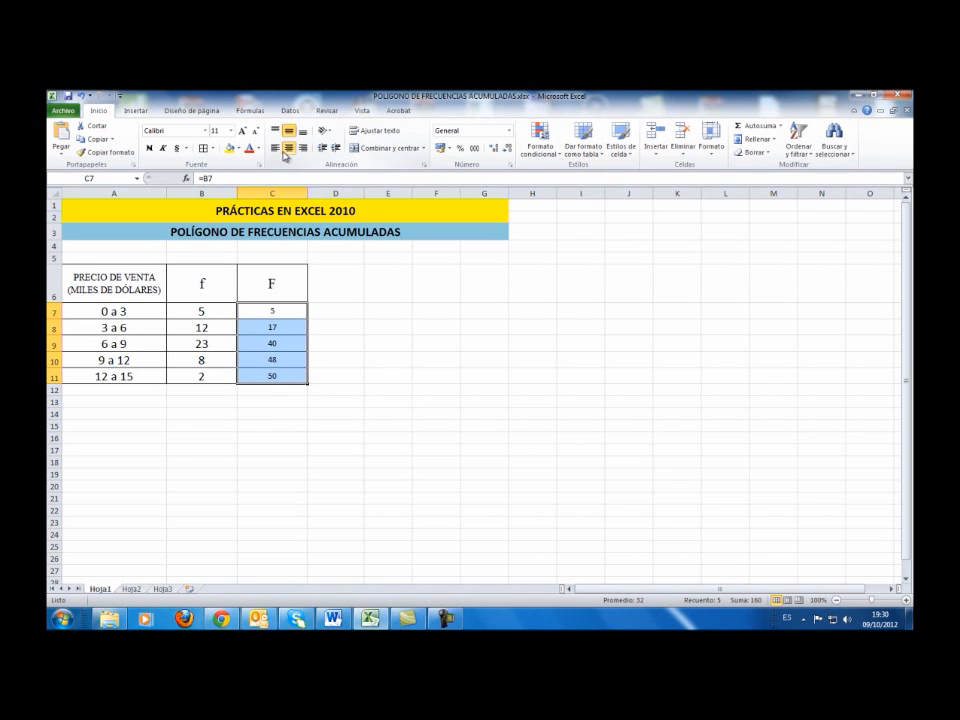
pyautogui.click(230, 130)
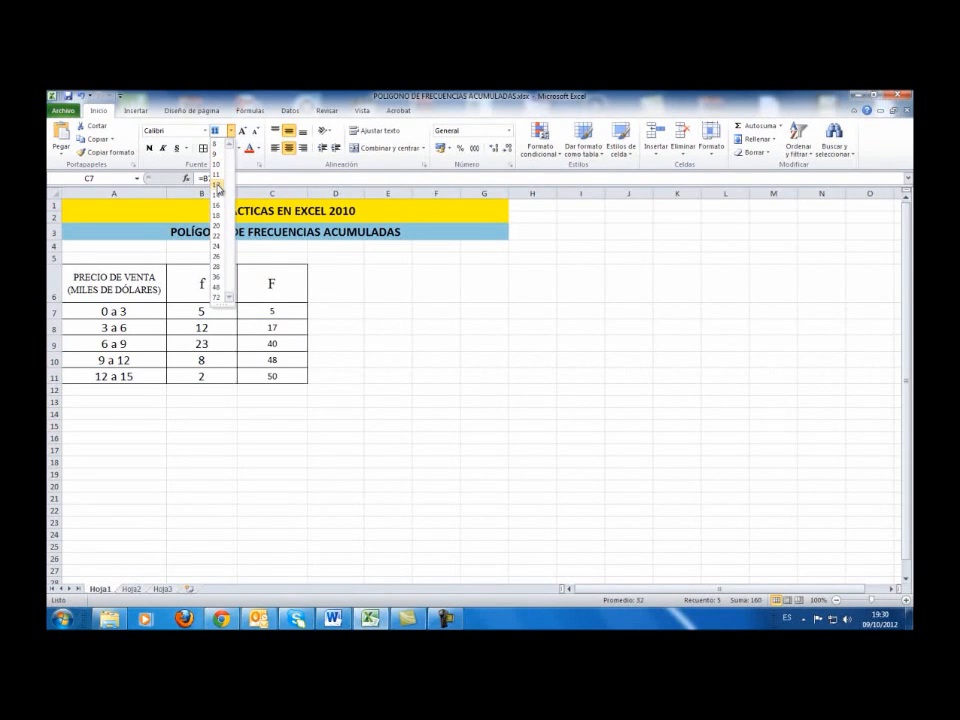
pyautogui.click(216, 195)
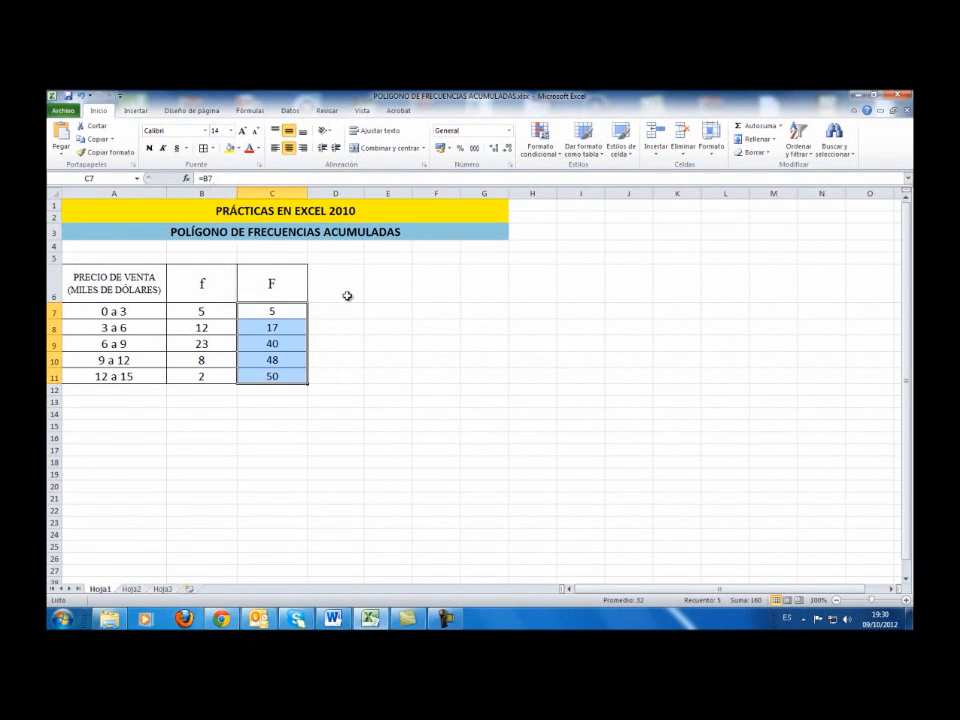
pyautogui.click(347, 296)
pyautogui.click(281, 380)
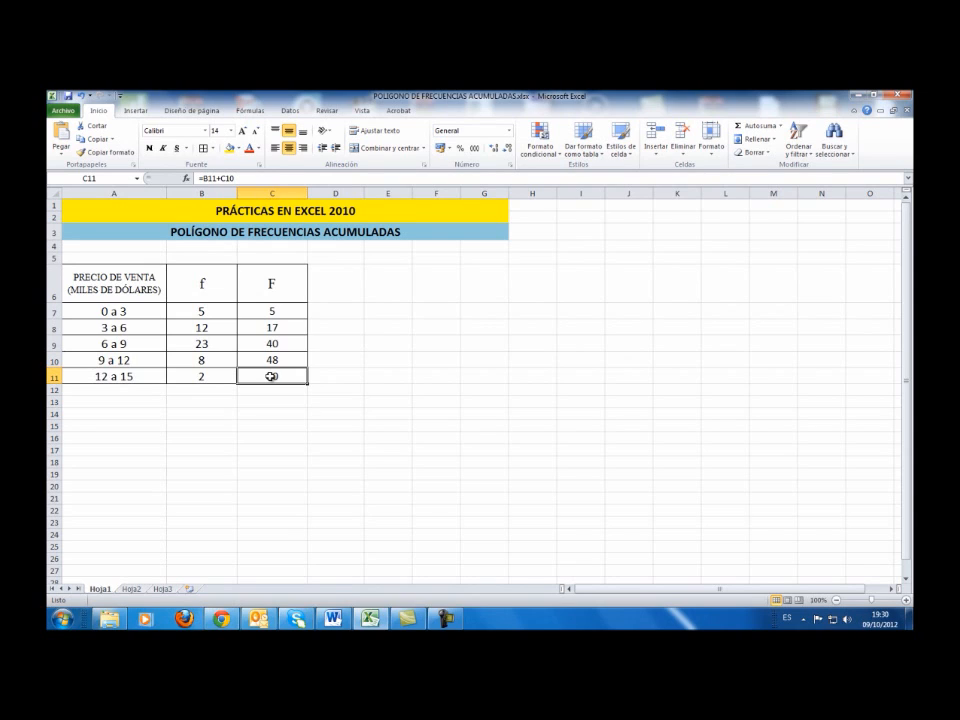
# Copy the F header cell C6 into D6 and change its text to Ls.
pyautogui.click(298, 283)
pyautogui.moveTo(307, 302); pyautogui.dragTo(366, 298)
pyautogui.click(340, 286)
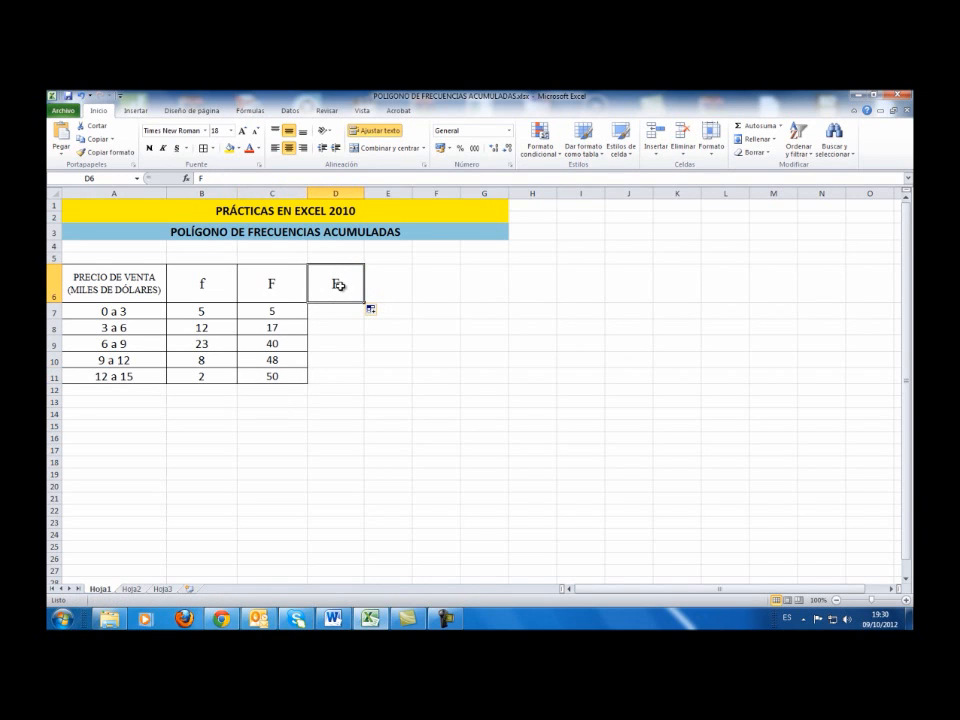
pyautogui.write('Ls')
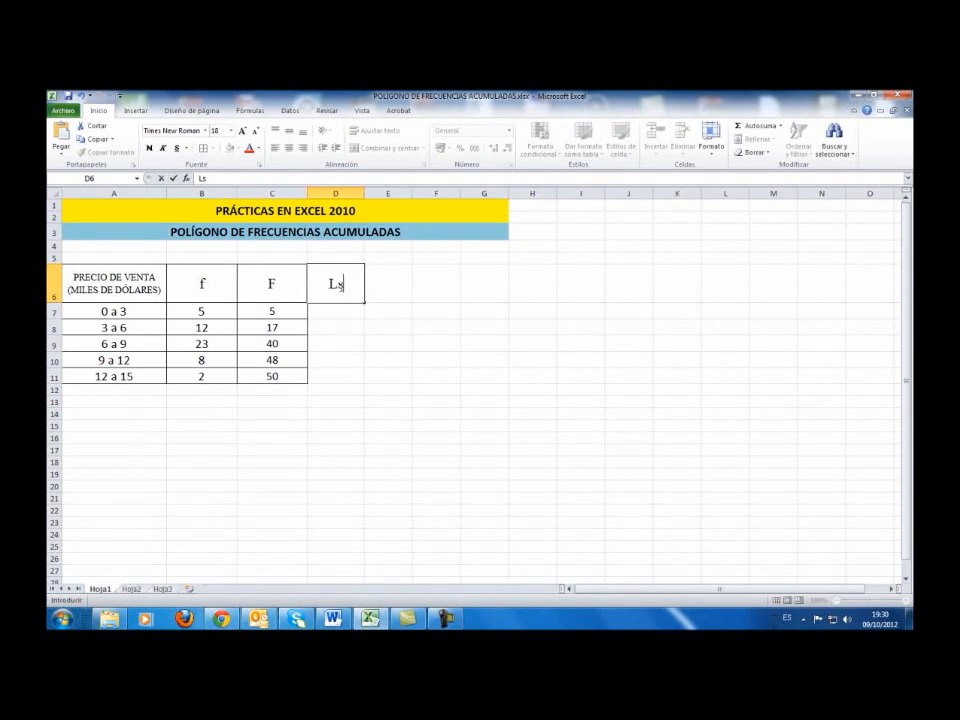
pyautogui.press('Return')
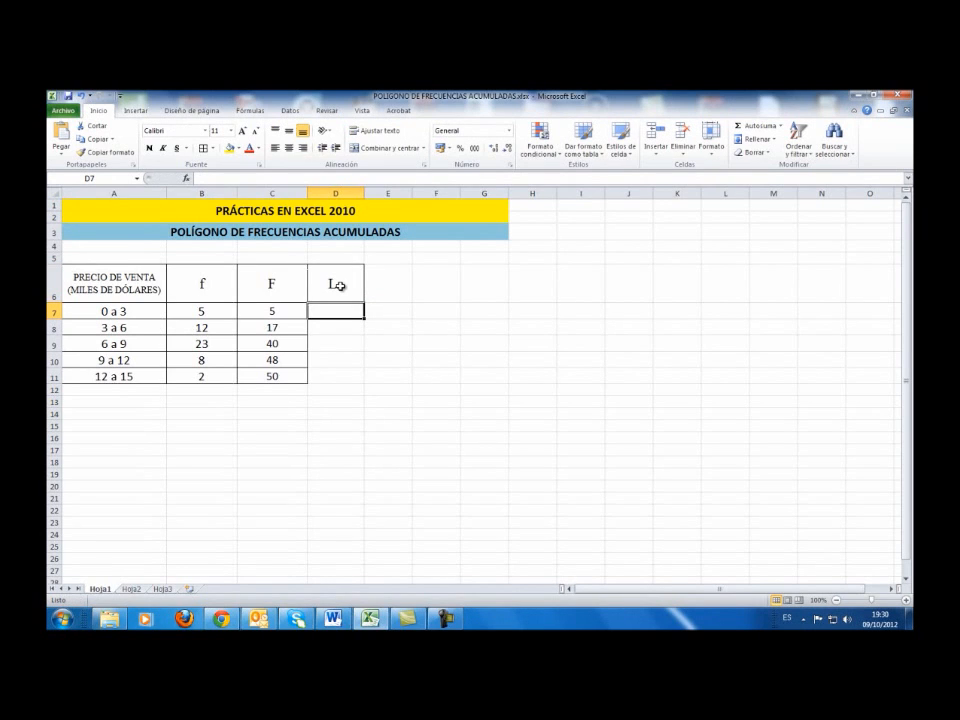
# Apply all borders to cells D7:D11 under the Ls header and set their font size to 14.
pyautogui.moveTo(339, 311); pyautogui.dragTo(340, 371)
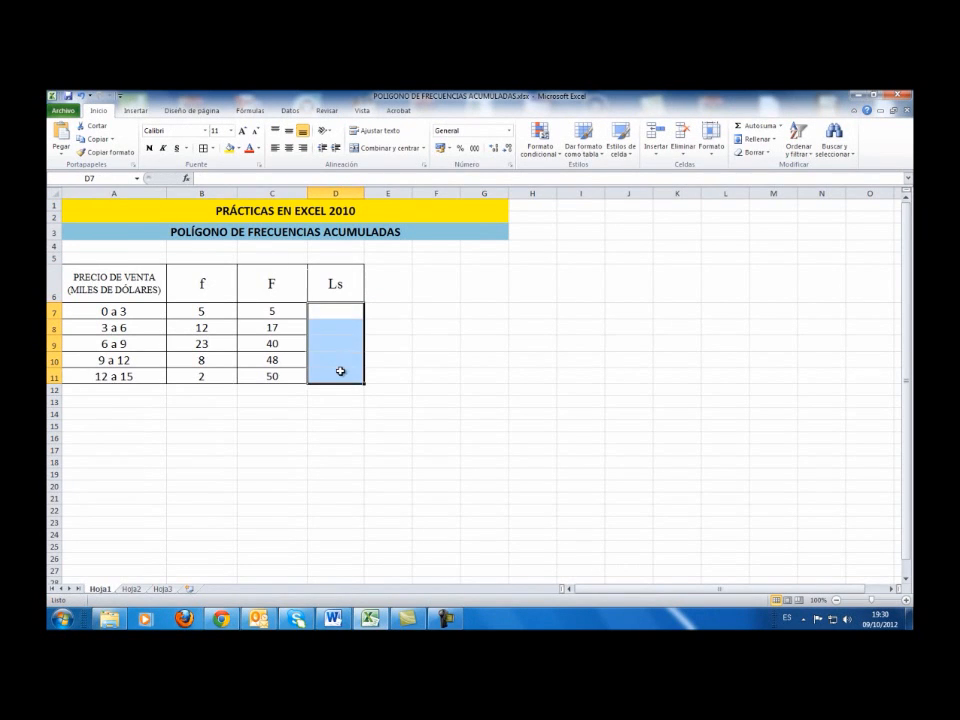
pyautogui.click(203, 149)
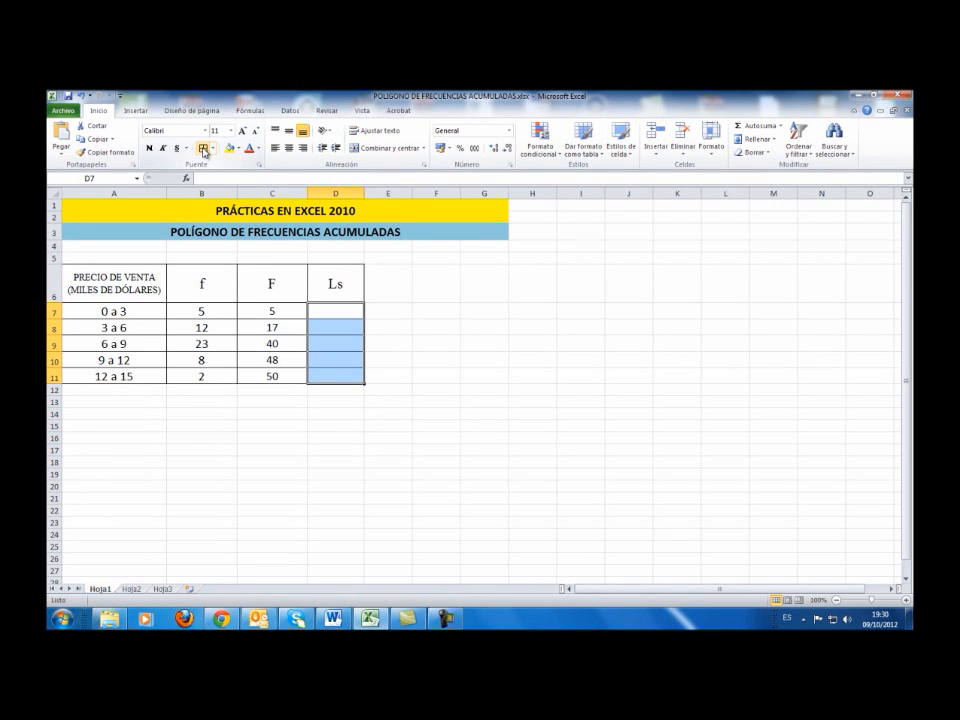
pyautogui.click(230, 131)
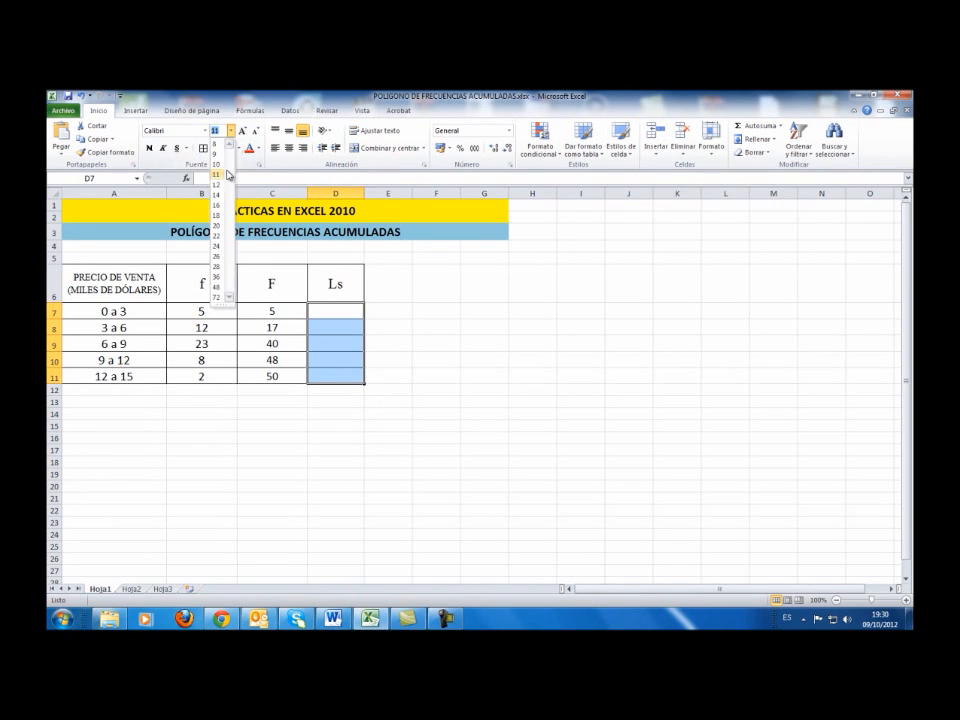
pyautogui.click(216, 190)
# Enter 3 in D7 as the upper limit of the first class.
pyautogui.click(335, 313)
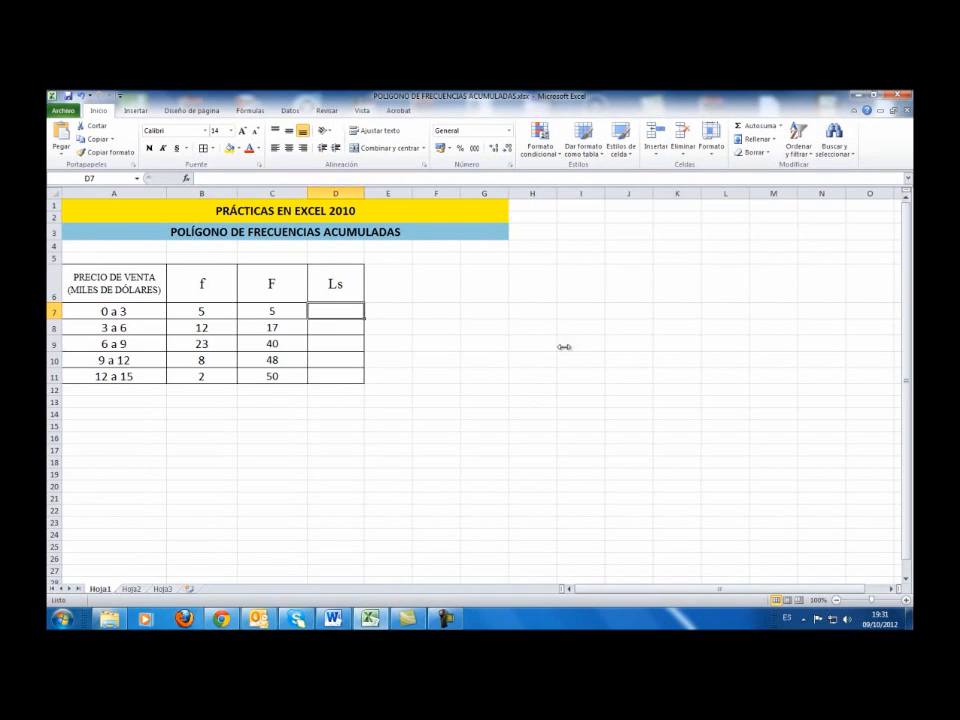
pyautogui.write('3')
pyautogui.press('Return')
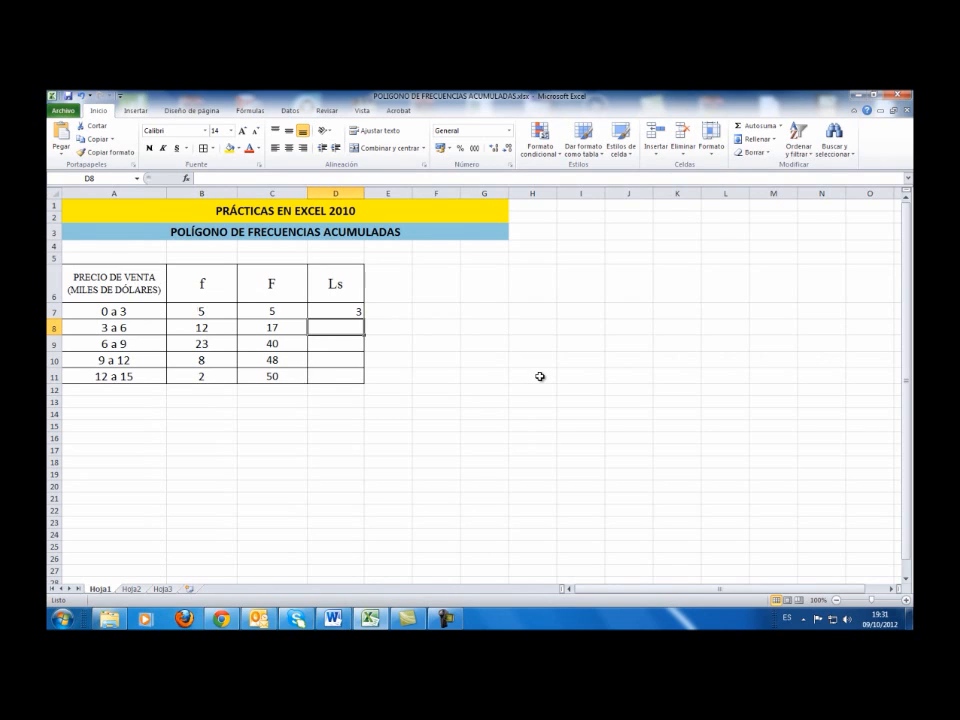
# Enter the formula =D7+3 in D8 and fill it down to D11.
pyautogui.write('=')
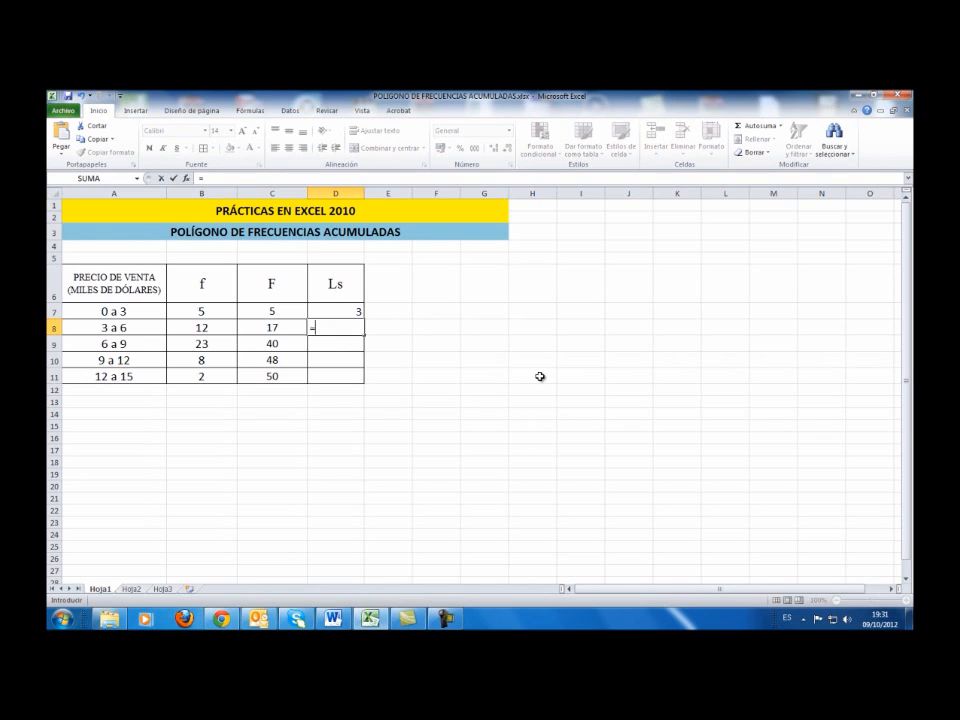
pyautogui.click(354, 311)
pyautogui.write('+3')
pyautogui.press('Return')
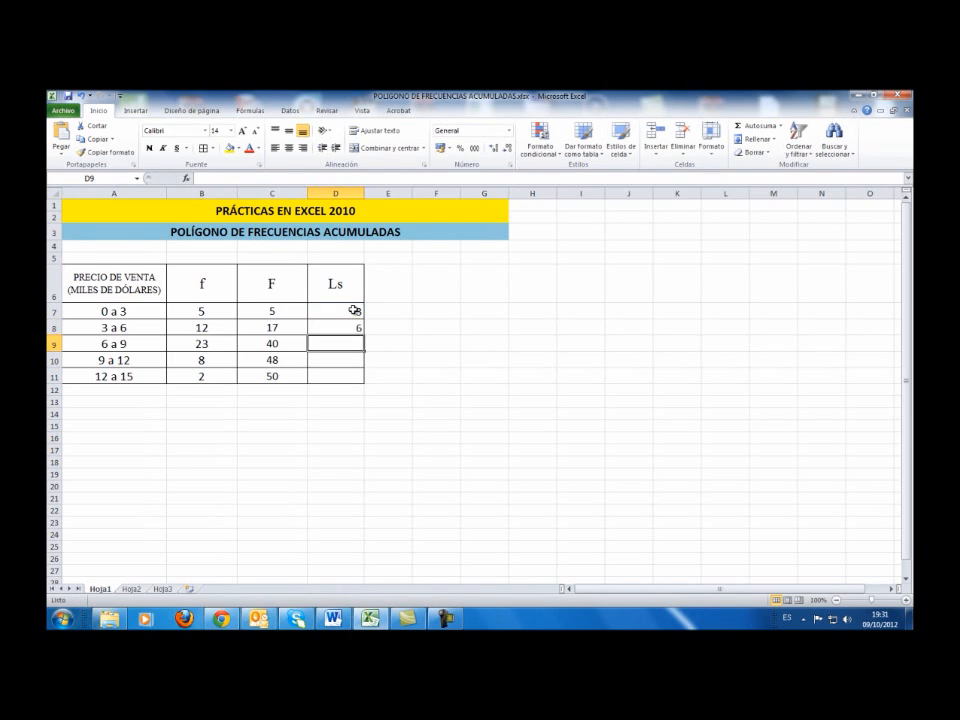
pyautogui.click(356, 326)
pyautogui.moveTo(367, 335); pyautogui.dragTo(371, 386)
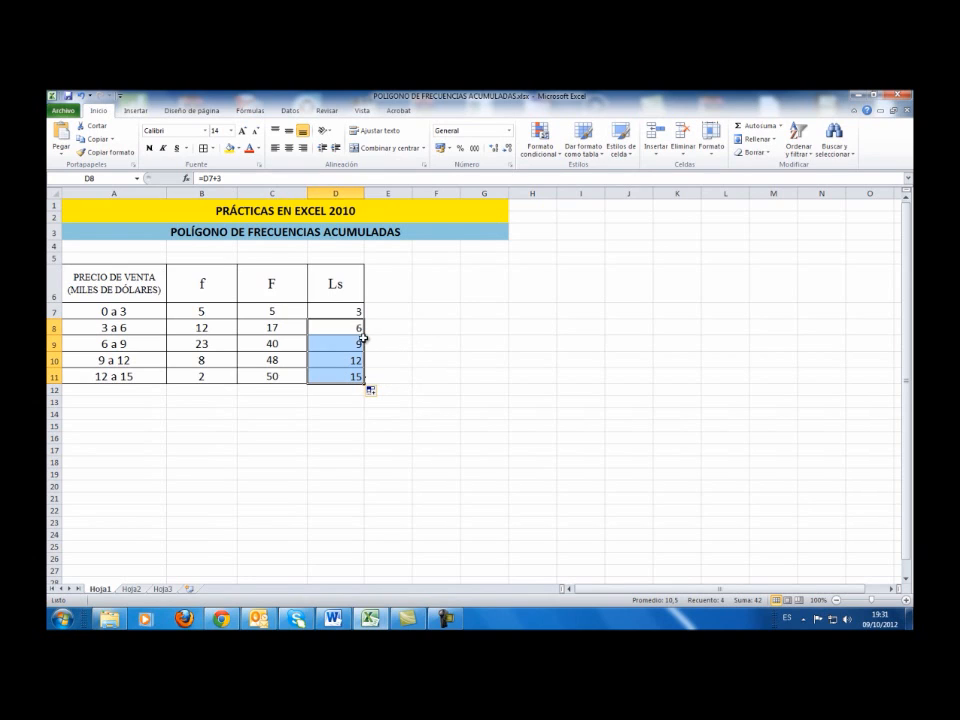
# Center the upper limits in D7:D11 vertically and horizontally.
pyautogui.moveTo(336, 312); pyautogui.dragTo(338, 369)
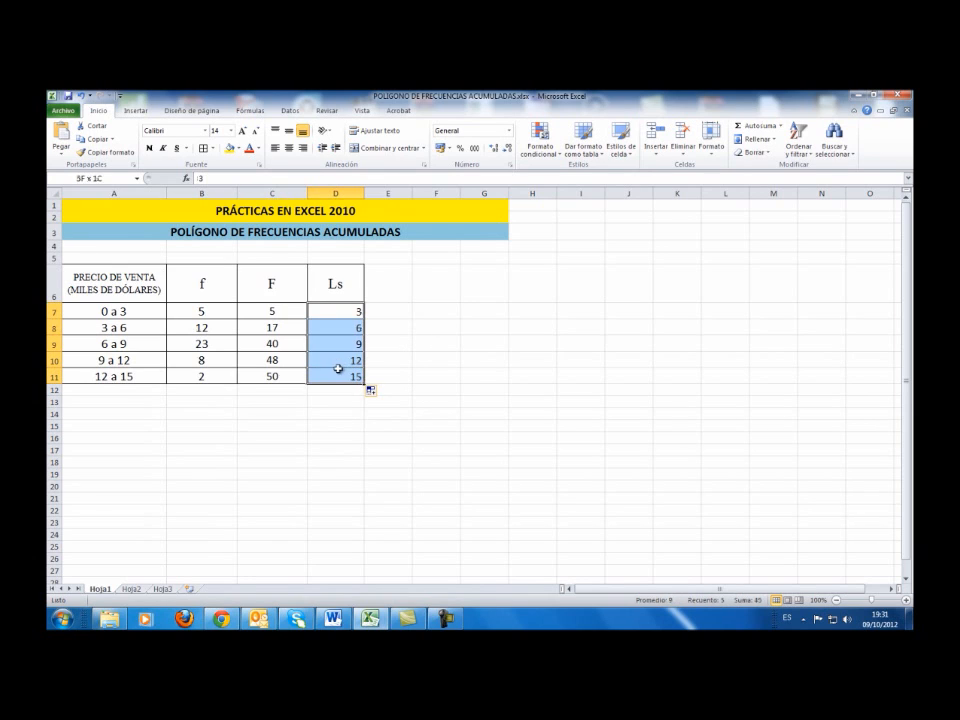
pyautogui.click(289, 131)
pyautogui.click(289, 148)
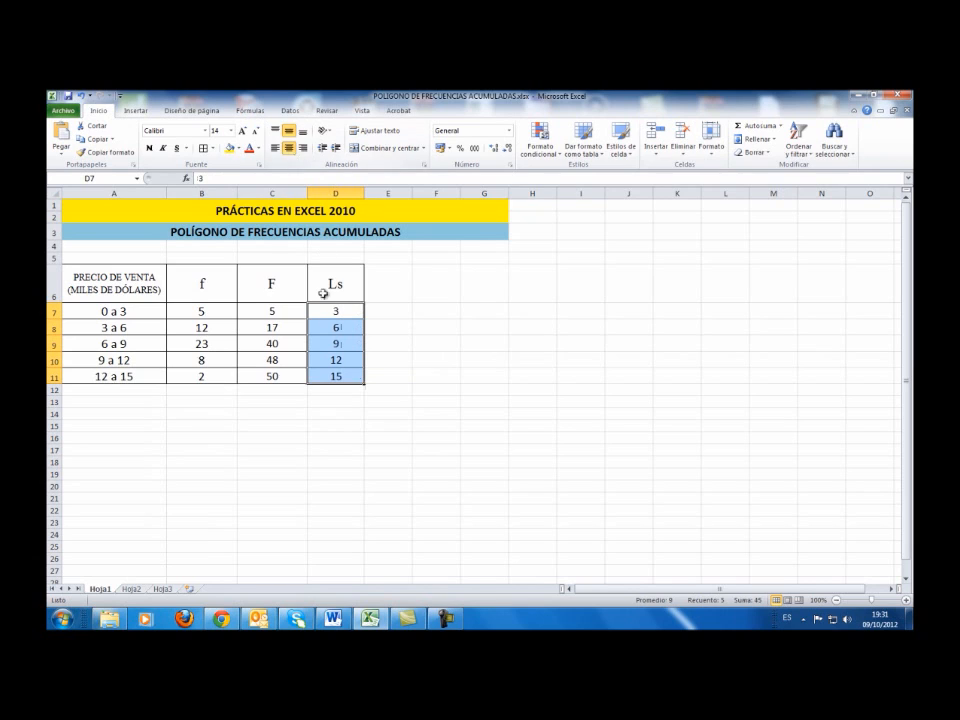
pyautogui.click(323, 325)
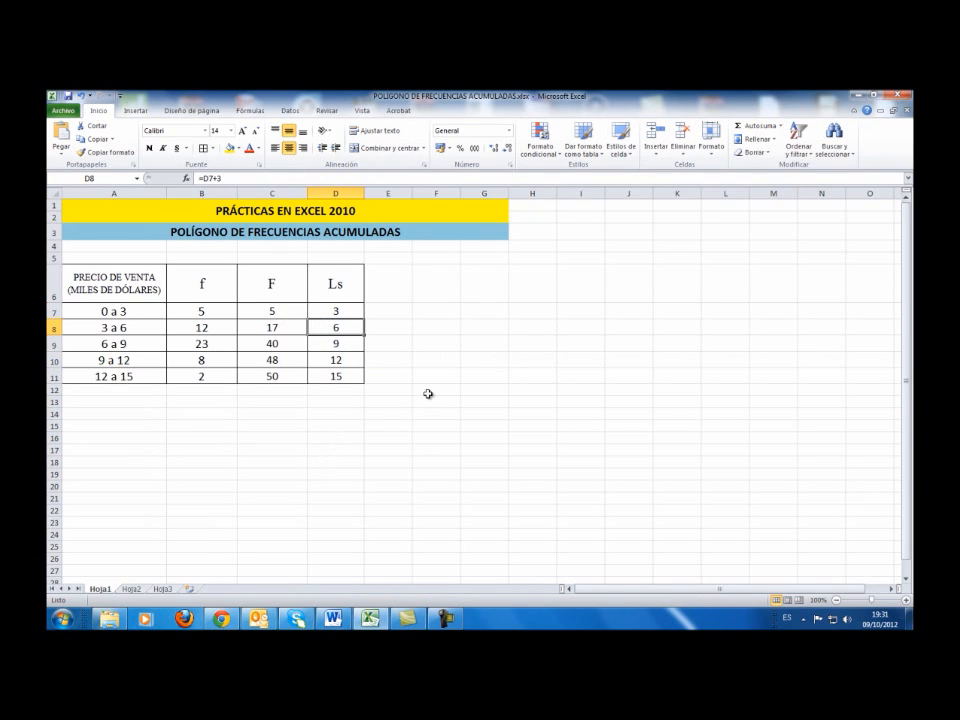
# Insert an empty basic 2D line chart from a blank cell and place it beside the table, clear of the Ls column.
pyautogui.click(490, 360)
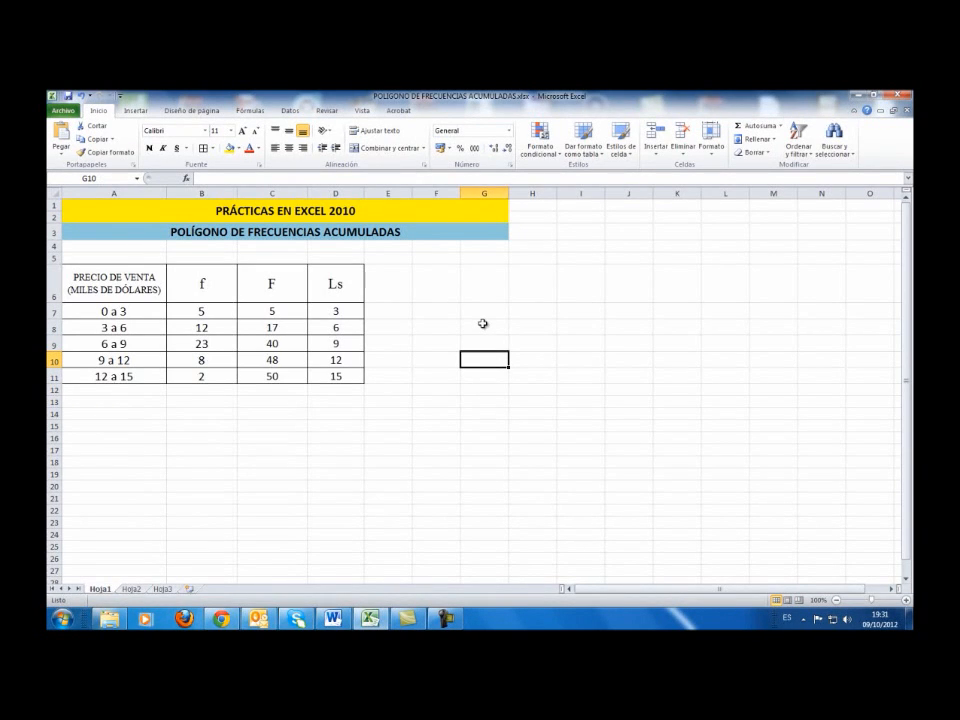
pyautogui.click(135, 110)
pyautogui.click(318, 135)
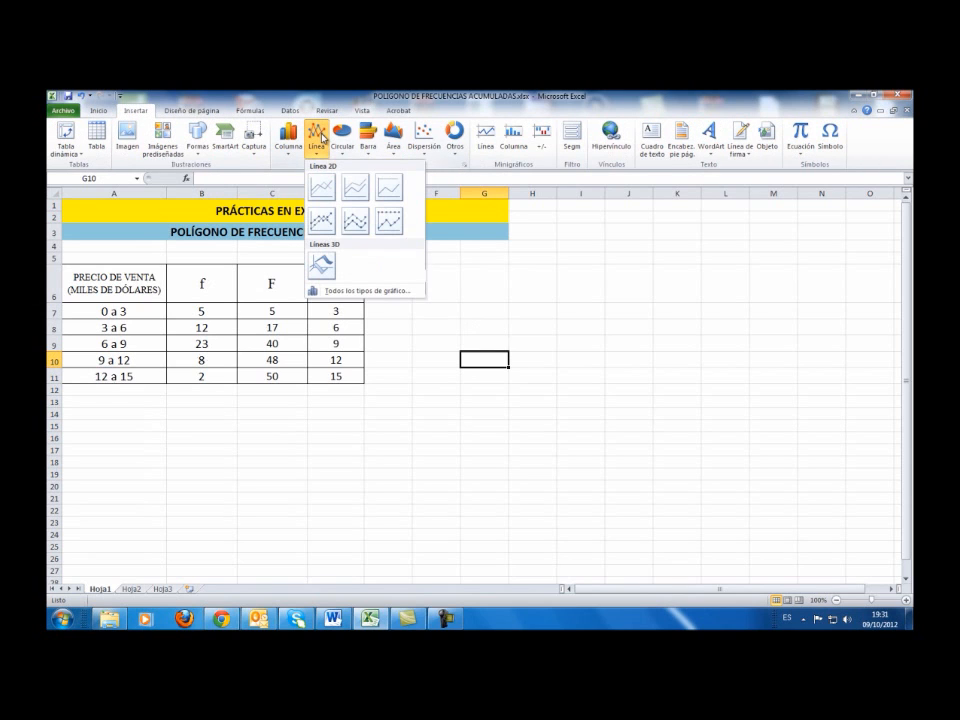
pyautogui.click(321, 187)
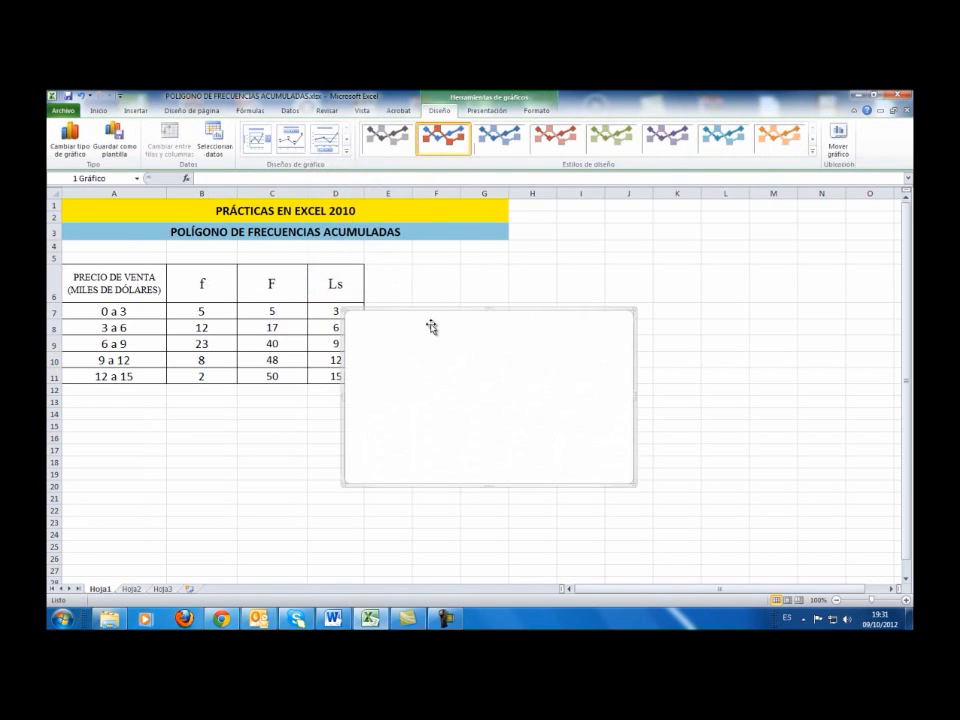
pyautogui.moveTo(437, 315); pyautogui.dragTo(488, 268)
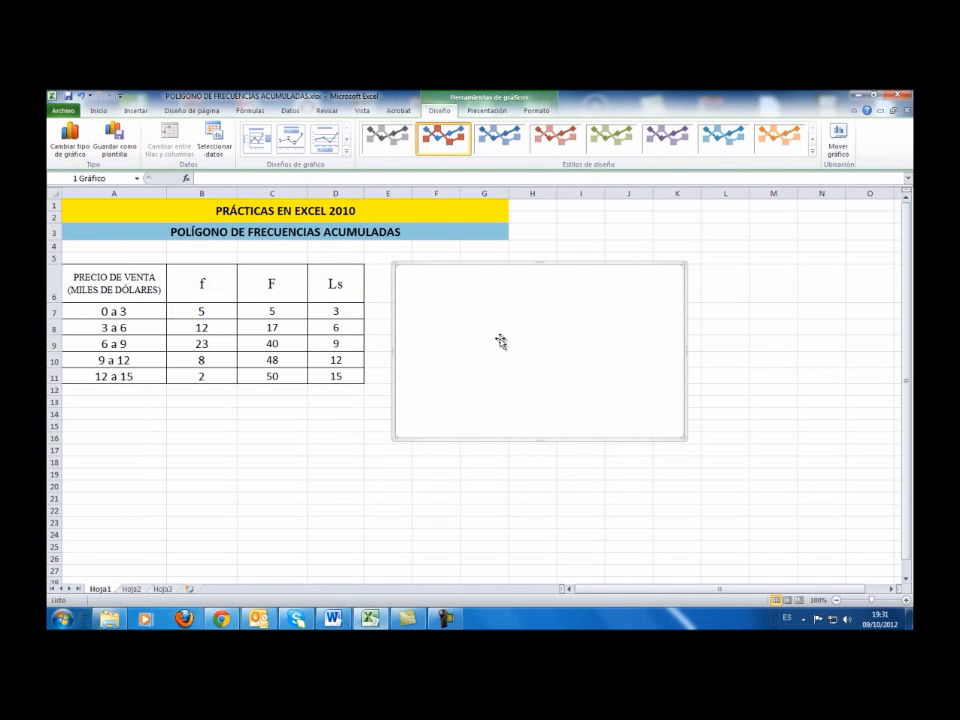
# Add a data series to the empty line chart using the cumulative frequencies in C7:C11 as its values.
pyautogui.click(209, 136)
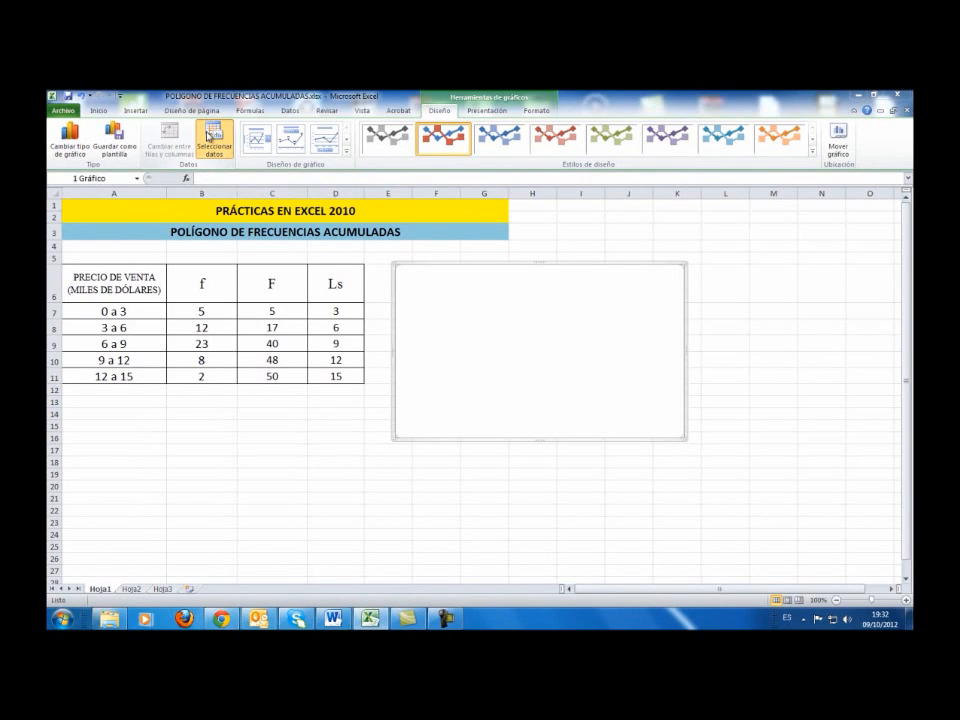
pyautogui.moveTo(617, 329); pyautogui.dragTo(497, 233)
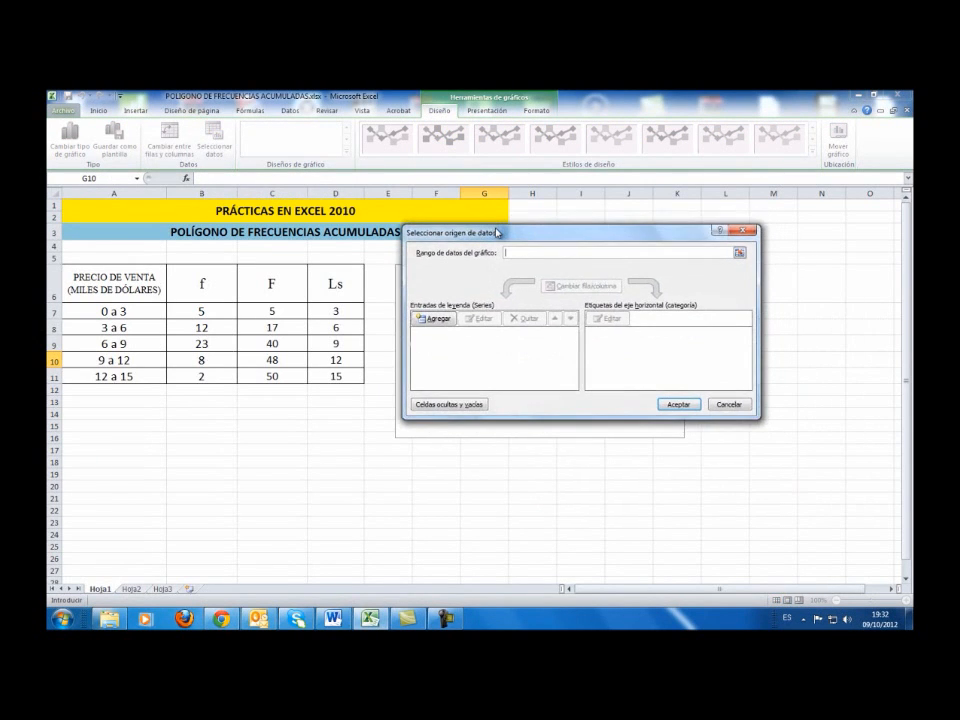
pyautogui.click(431, 320)
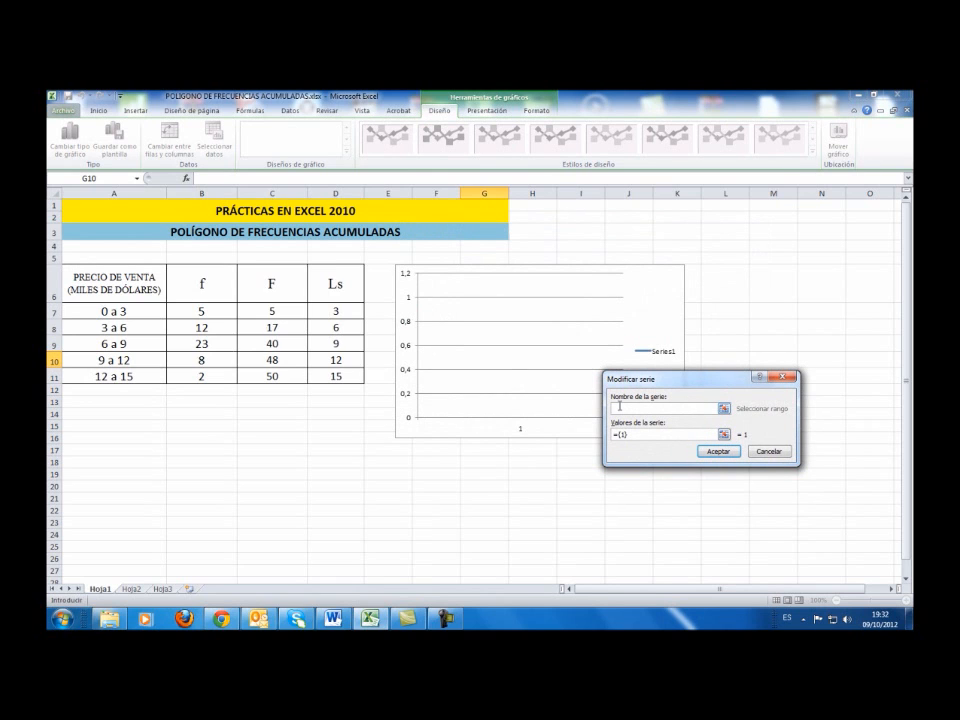
pyautogui.click(724, 437)
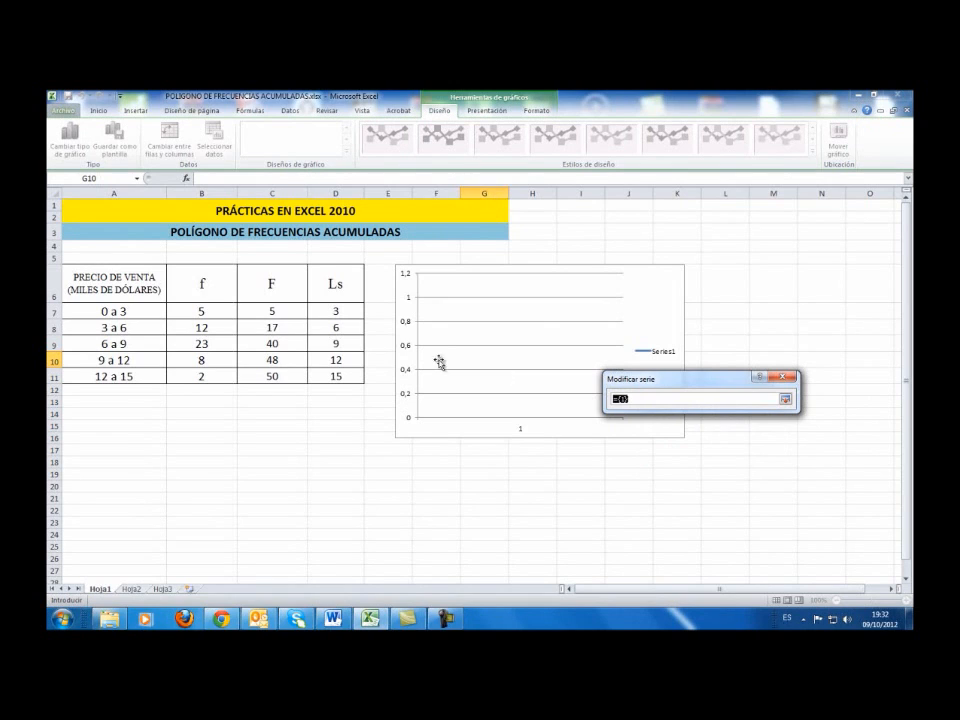
pyautogui.moveTo(281, 311); pyautogui.dragTo(273, 377)
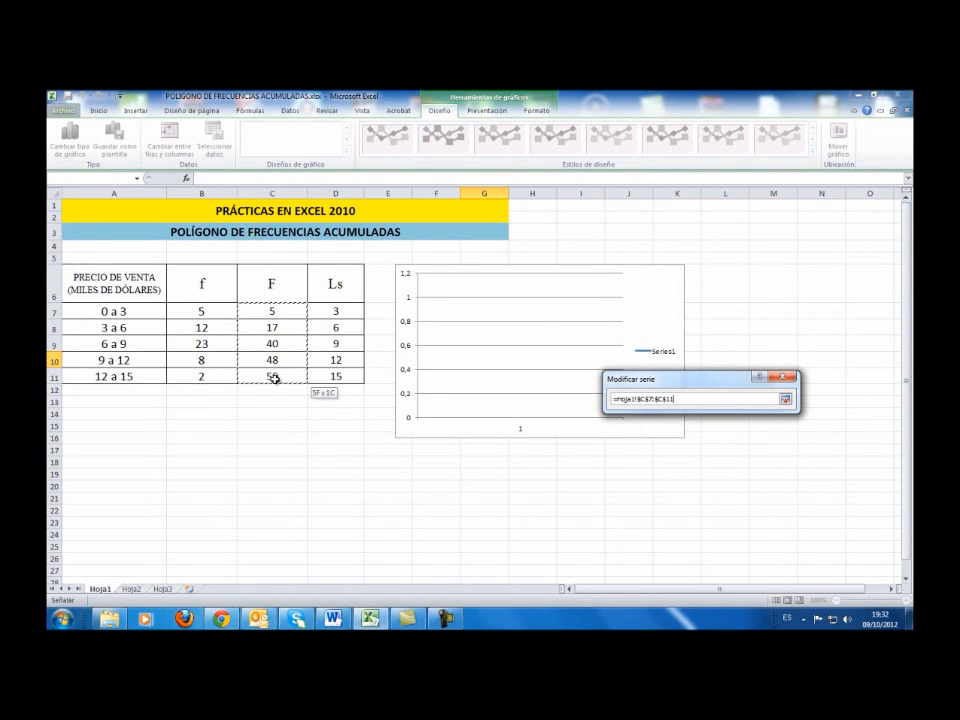
pyautogui.click(788, 380)
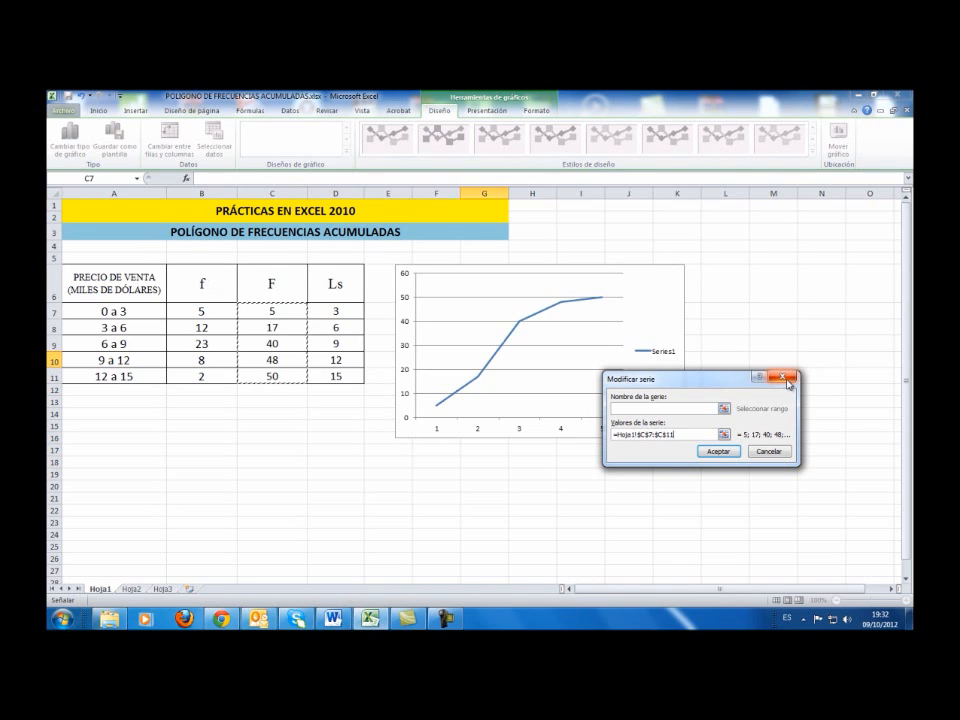
pyautogui.click(725, 452)
# Set the chart's horizontal axis labels to the upper limits in D7:D11 and accept the data source.
pyautogui.moveTo(597, 235); pyautogui.dragTo(506, 482)
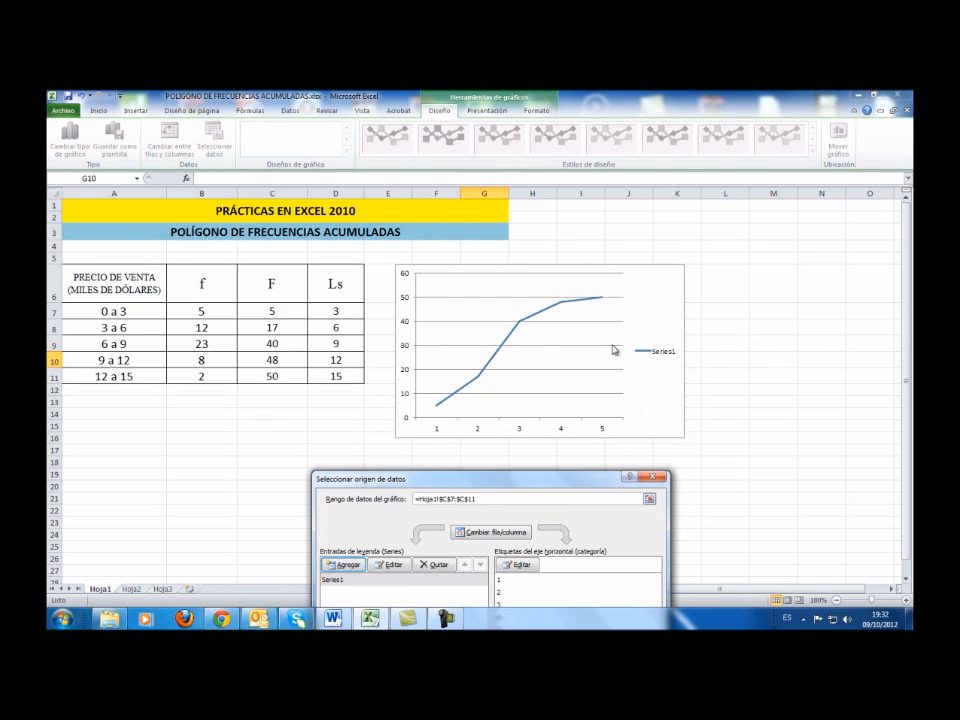
pyautogui.moveTo(571, 477); pyautogui.dragTo(654, 271)
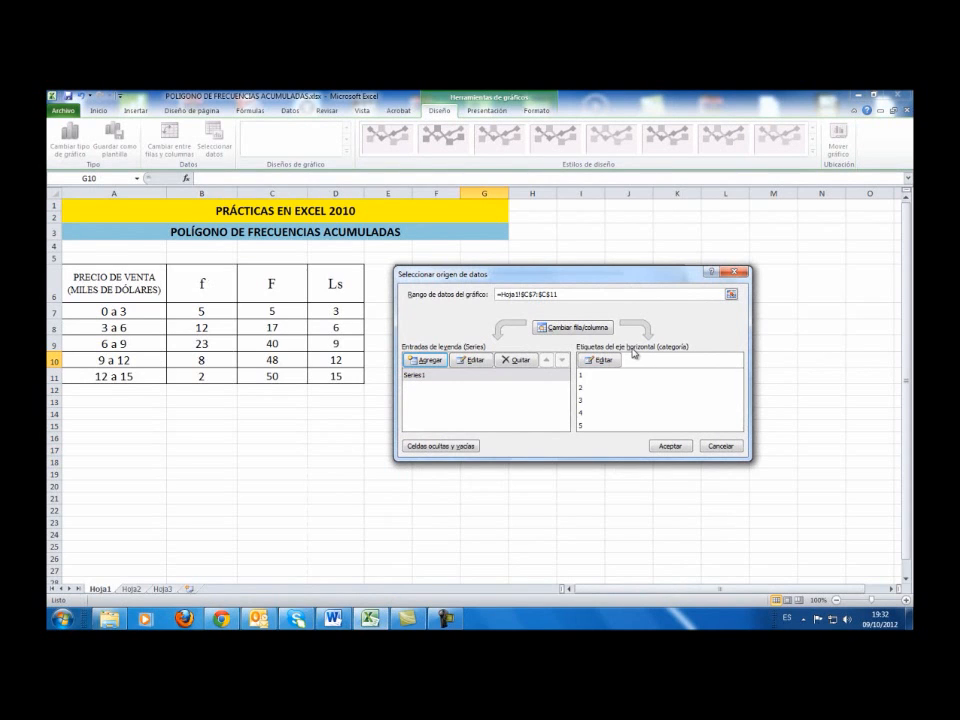
pyautogui.click(600, 360)
pyautogui.click(723, 422)
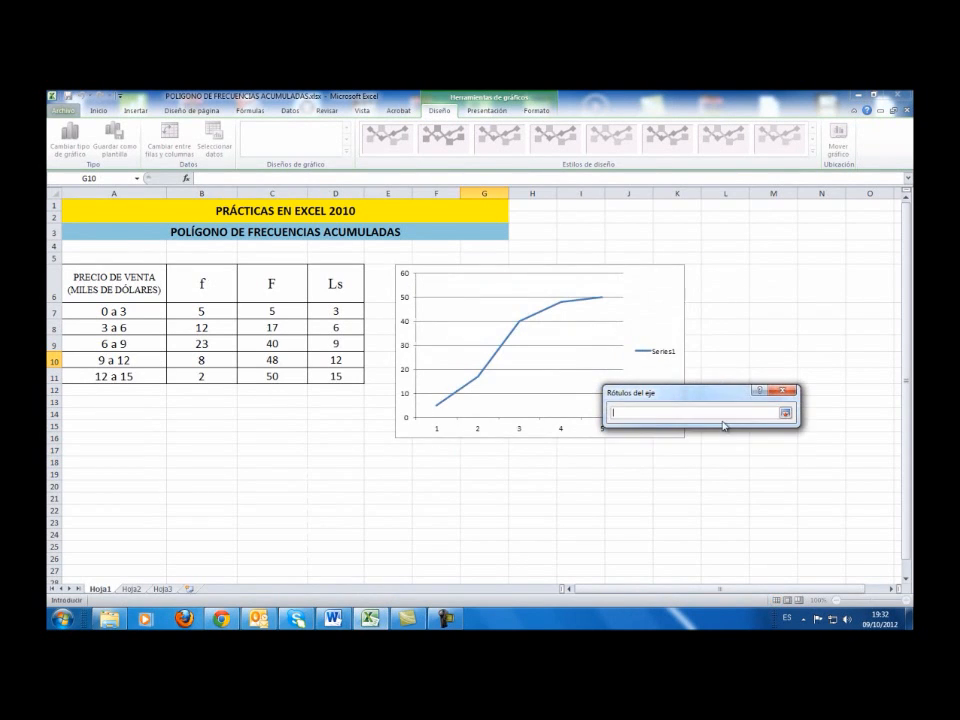
pyautogui.moveTo(349, 312); pyautogui.dragTo(346, 377)
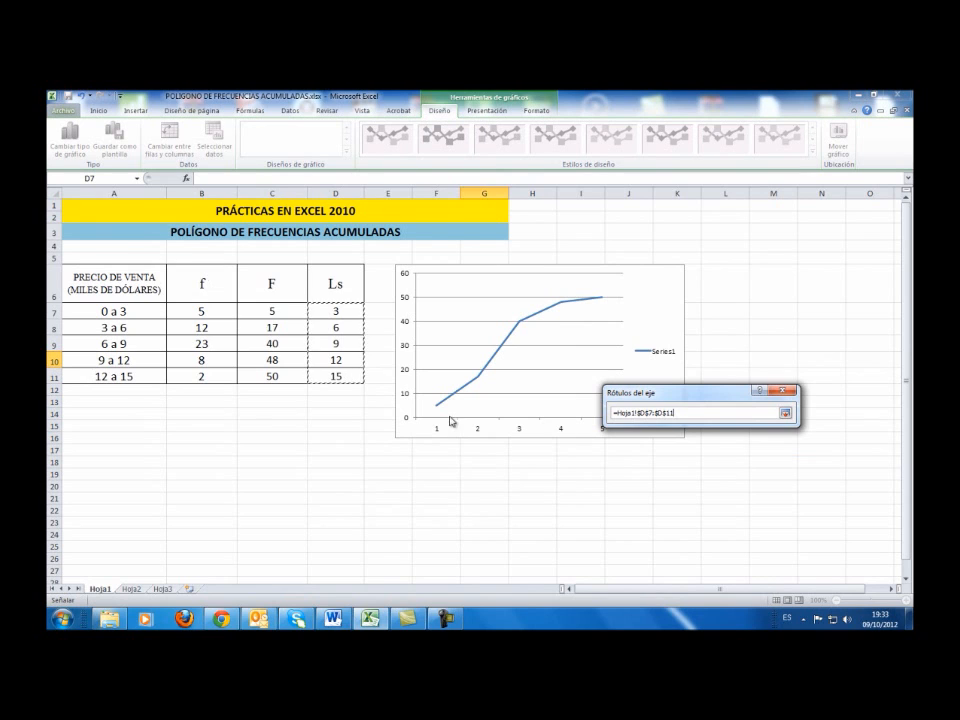
pyautogui.click(785, 412)
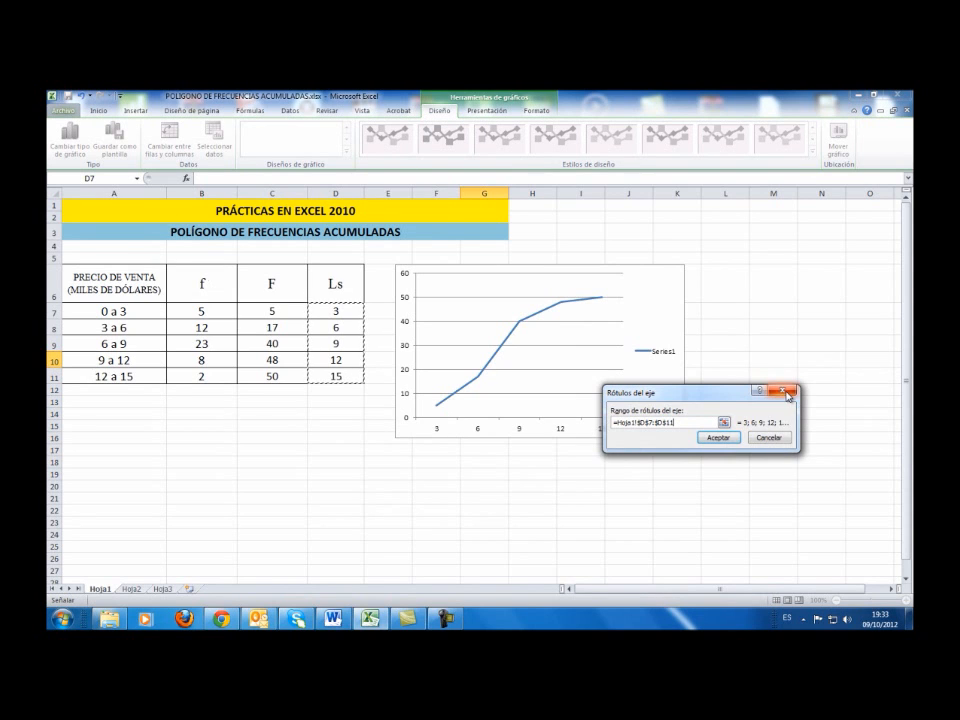
pyautogui.click(716, 438)
pyautogui.click(669, 446)
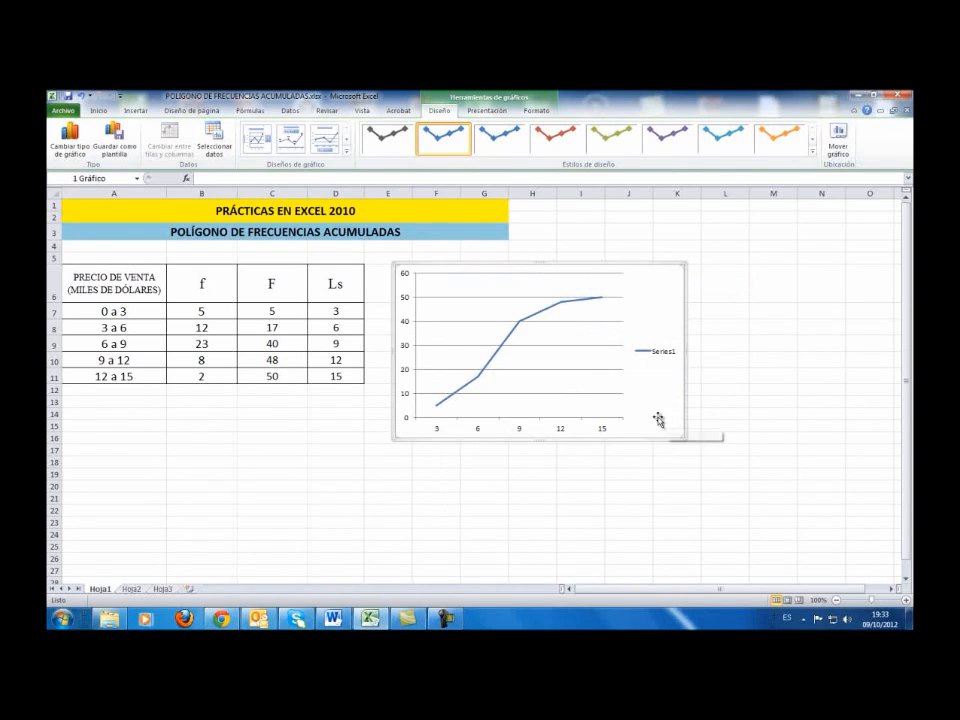
# Delete the chart's legend and move the chart lower on the sheet, clear of the table's first class row.
pyautogui.click(664, 355)
pyautogui.press('Delete')
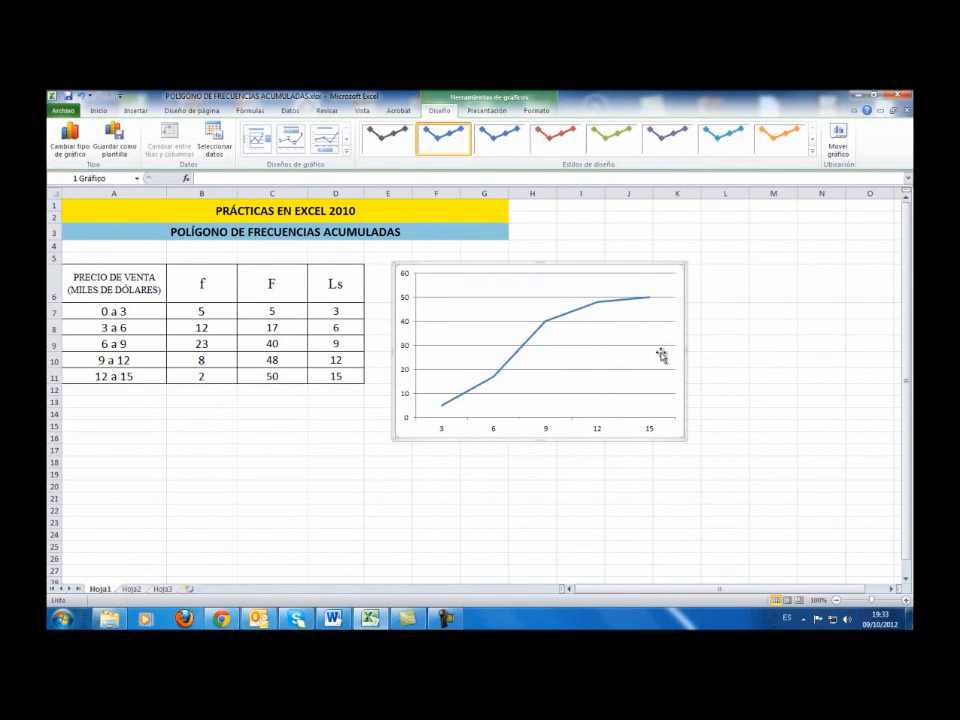
pyautogui.moveTo(636, 271); pyautogui.dragTo(648, 291)
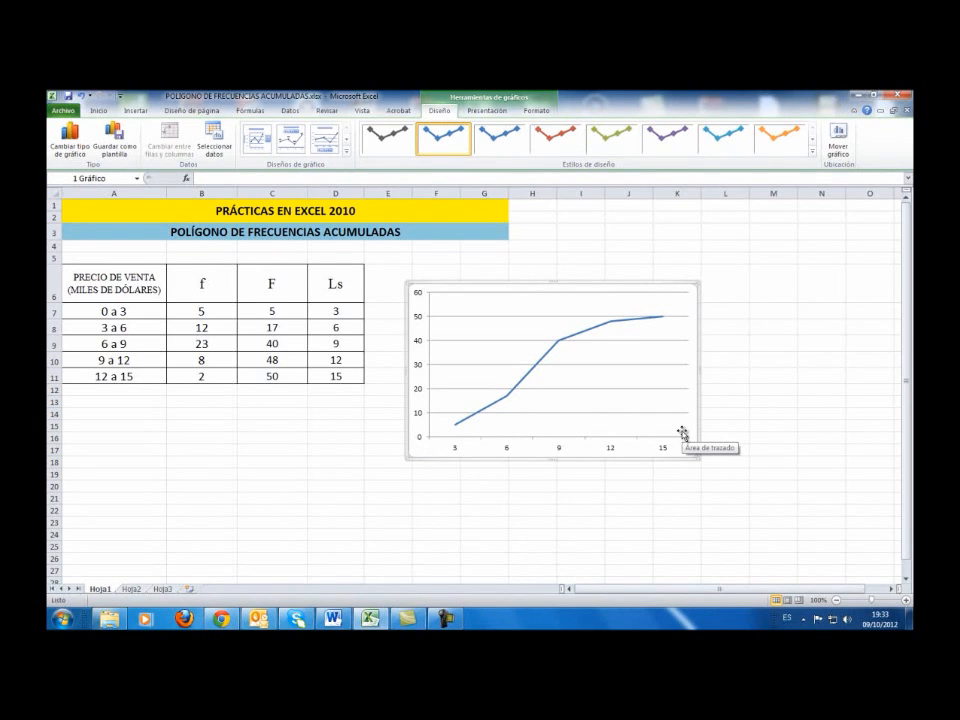
pyautogui.click(51, 312)
pyautogui.click(514, 289)
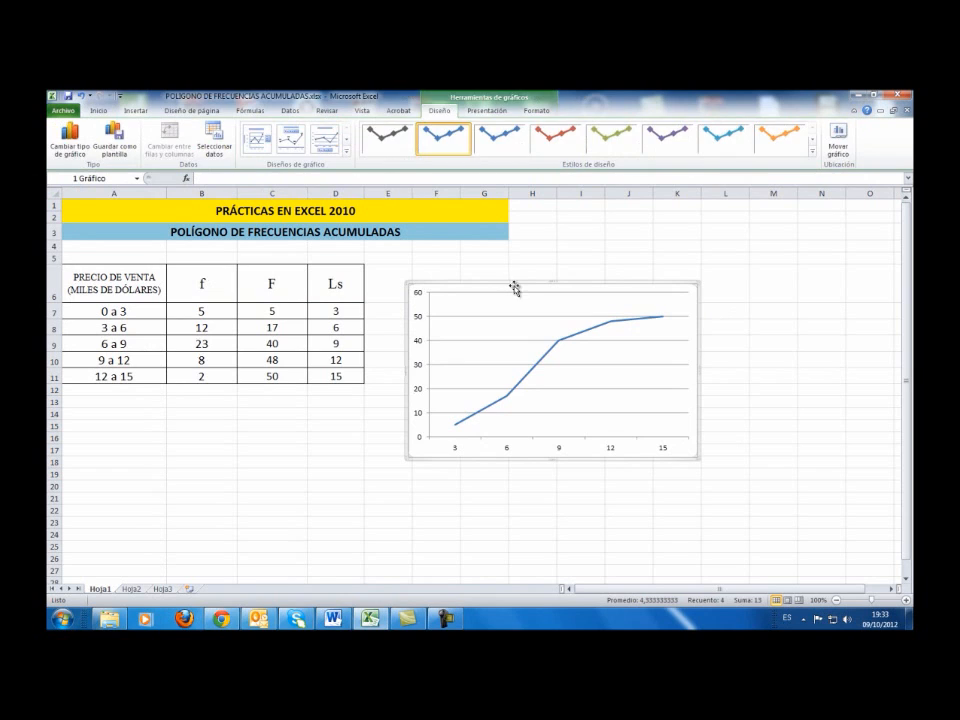
pyautogui.moveTo(518, 282); pyautogui.dragTo(526, 341)
# Insert a blank row above the "0 a 3" class row.
pyautogui.click(51, 312)
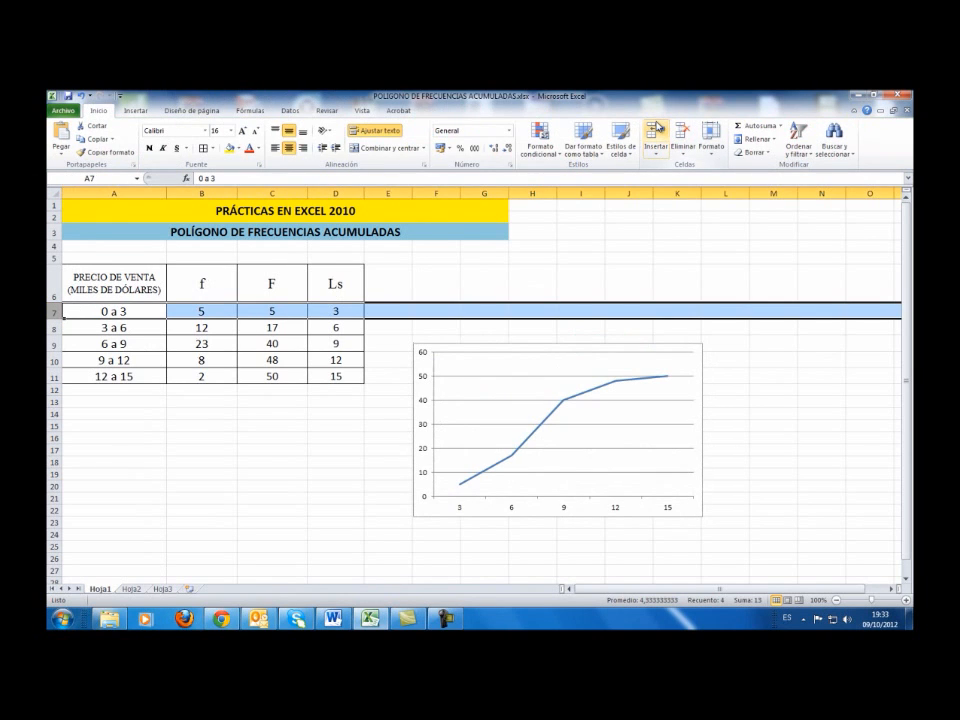
pyautogui.click(655, 130)
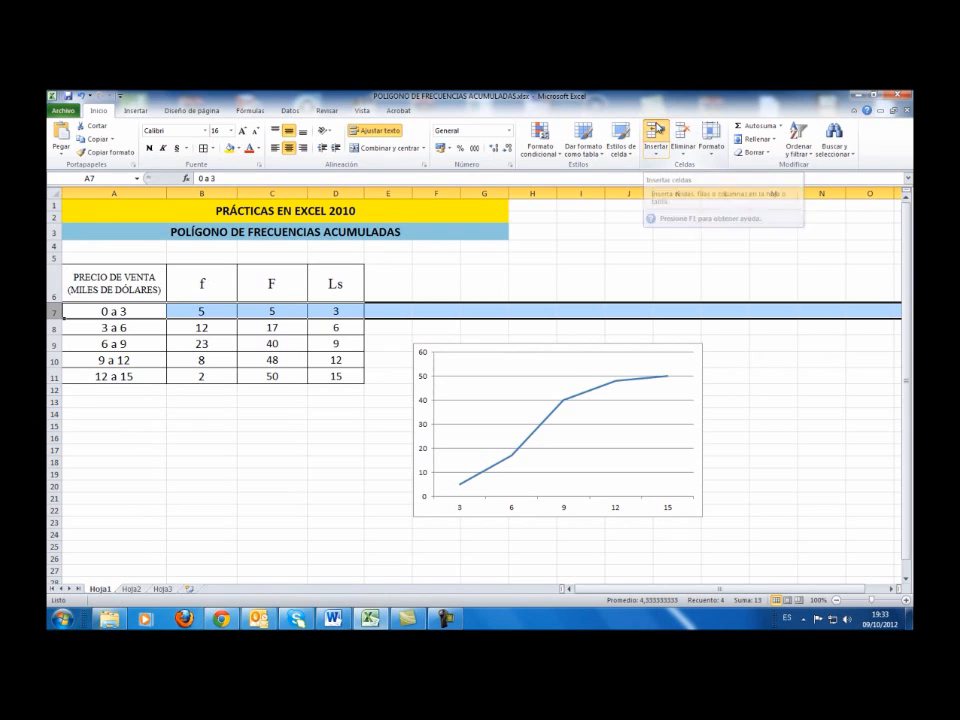
pyautogui.moveTo(54, 344); pyautogui.dragTo(51, 318)
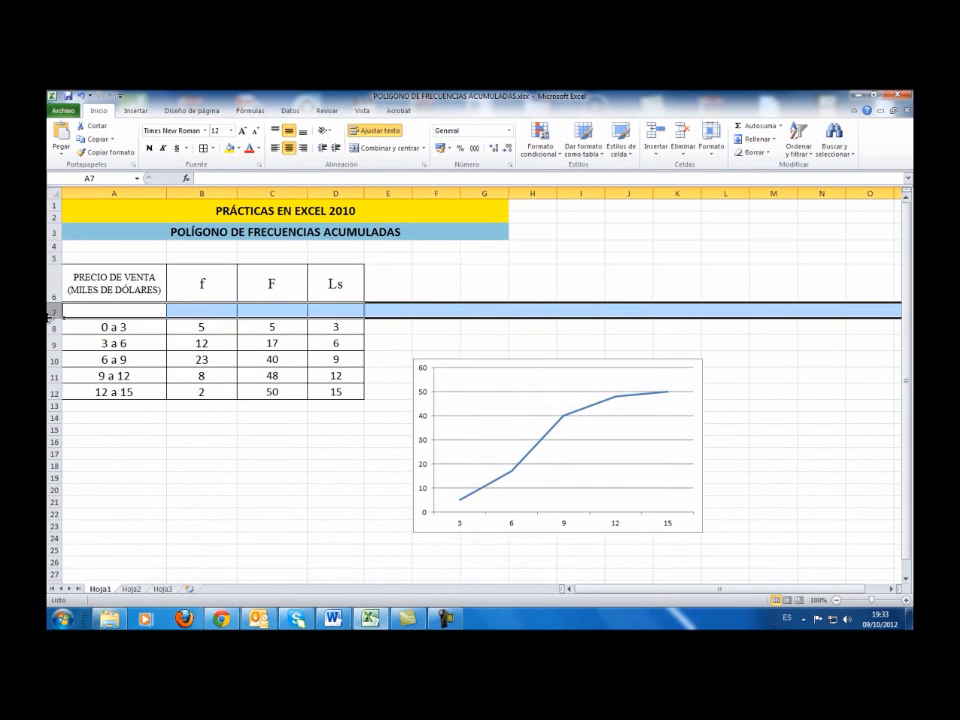
# Enter the class label -3 a 0 enclosed in double quotation marks in A7.
pyautogui.click(120, 308)
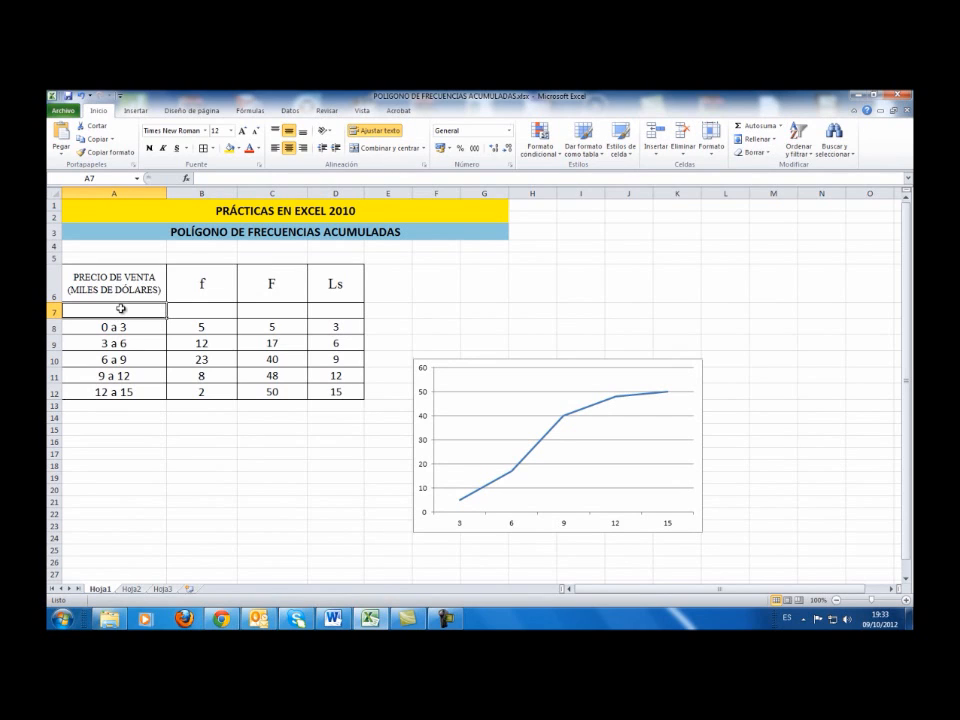
pyautogui.write("'")
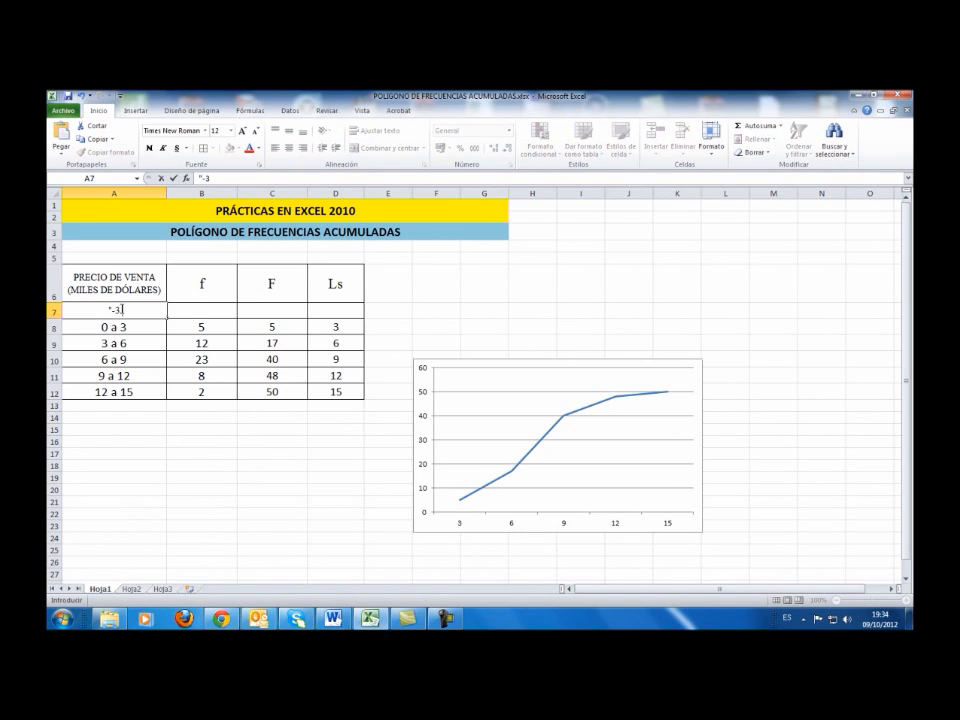
pyautogui.write('-3 a 0')
pyautogui.press('Return')
# Set the font size of the class label in A7 to 16.
pyautogui.click(120, 309)
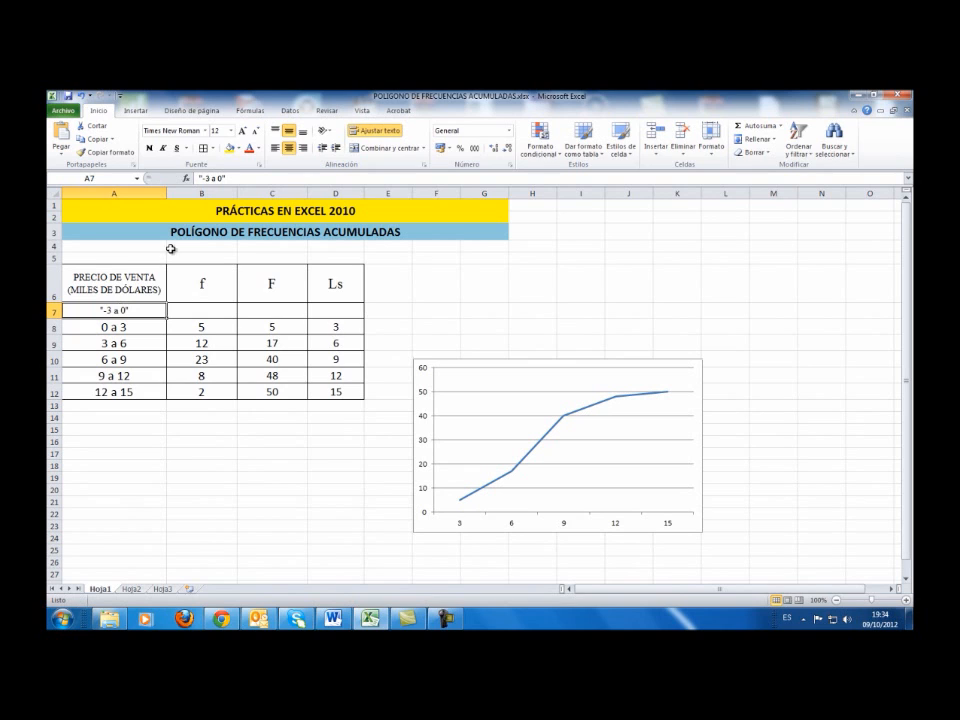
pyautogui.click(231, 130)
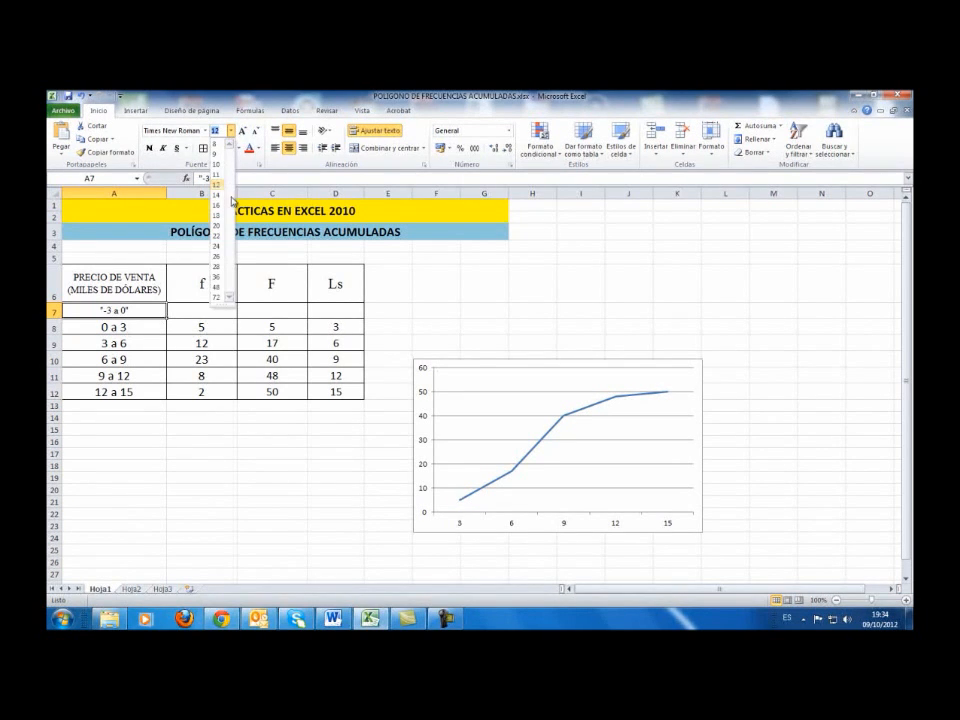
pyautogui.click(220, 206)
pyautogui.click(120, 452)
# Try to enter -3 a 0 in A7 without quotation marks, accepting the proposed formula correction.
pyautogui.click(133, 312)
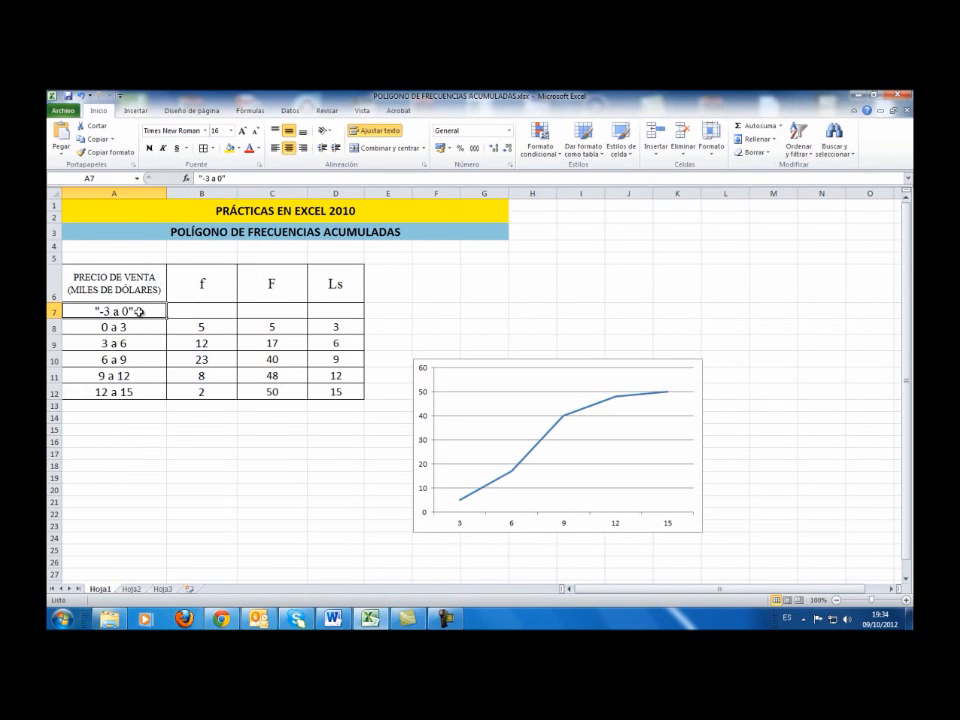
pyautogui.write('-3 a 0')
pyautogui.press('Return')
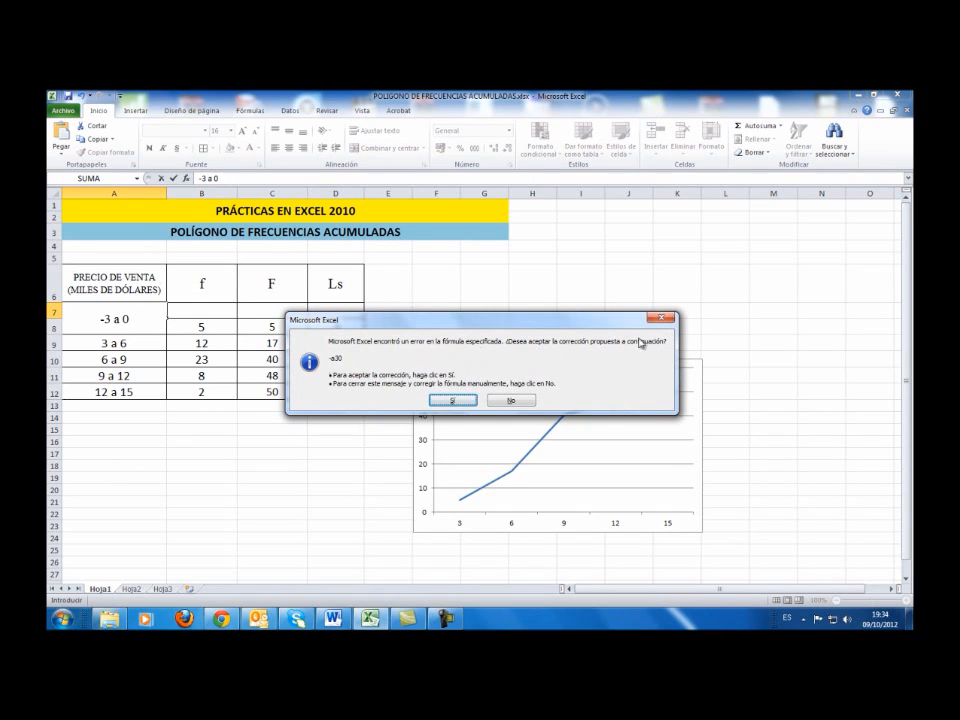
pyautogui.click(451, 403)
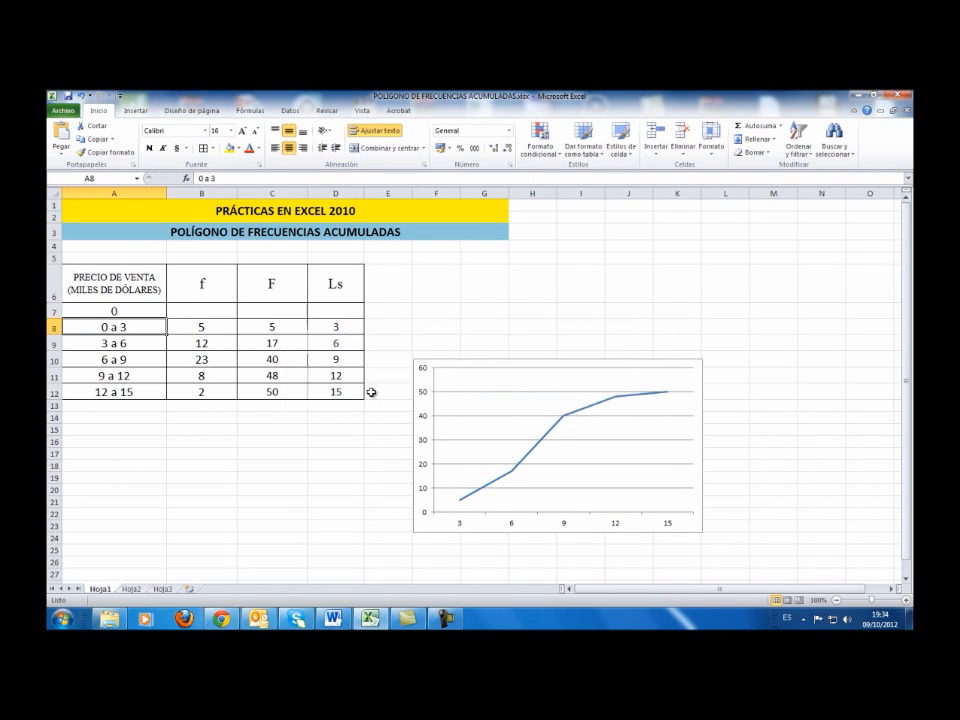
# Clear A7, format it as text, and enter the class label -3 a 0.
pyautogui.click(135, 311)
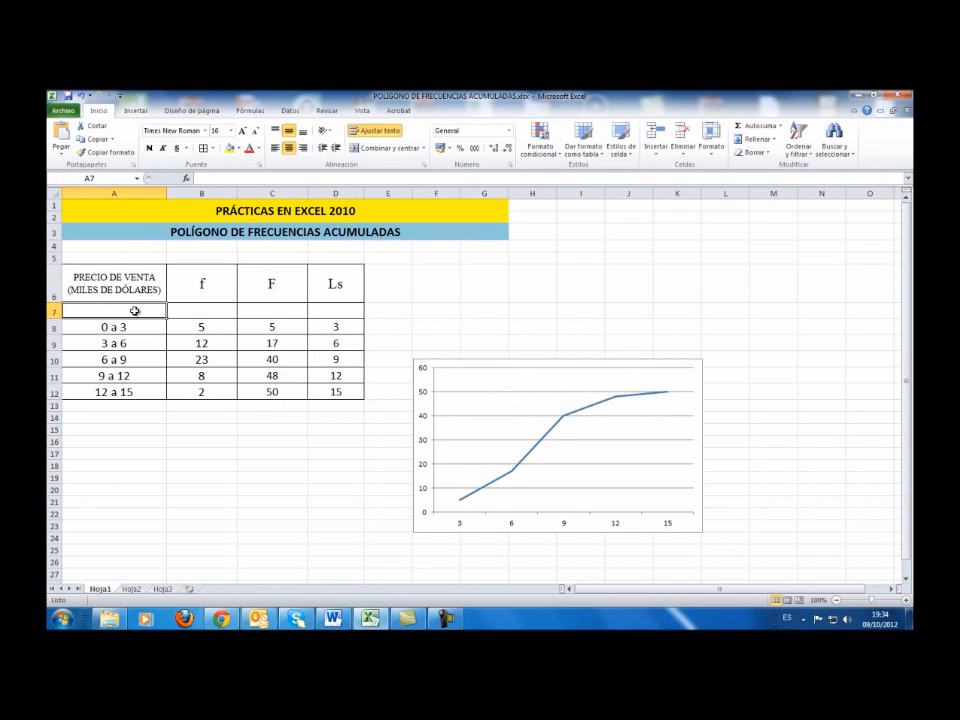
pyautogui.click(711, 138)
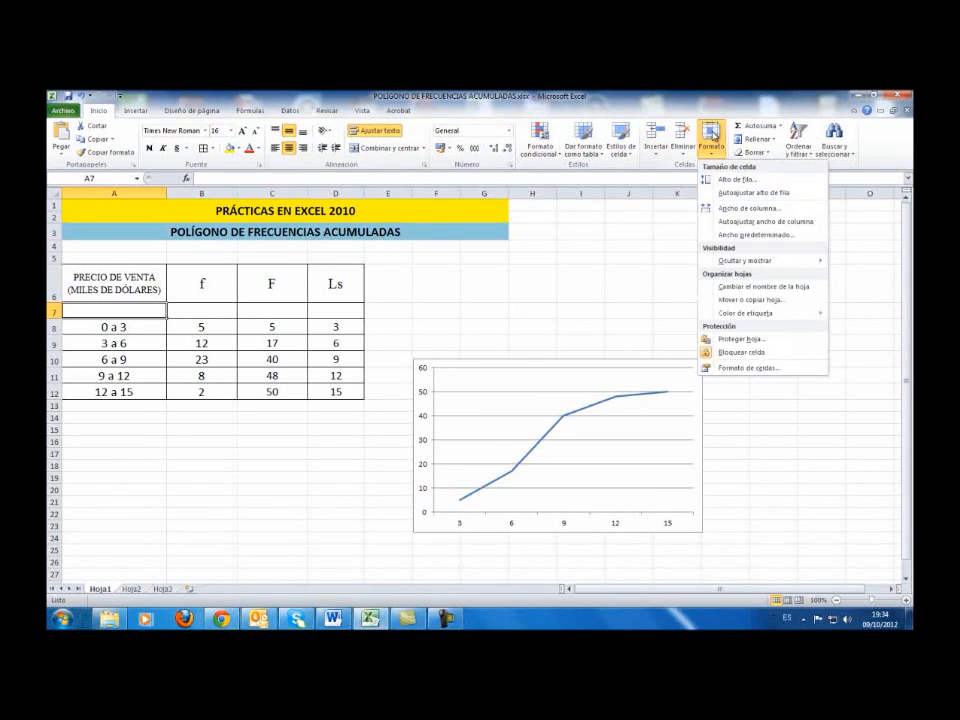
pyautogui.click(735, 368)
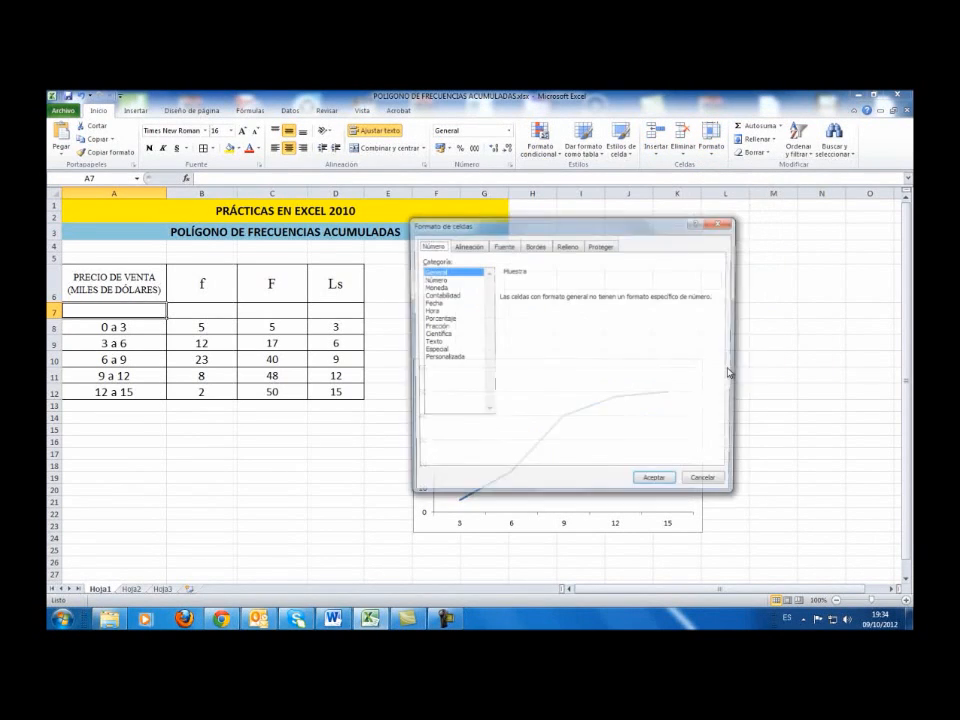
pyautogui.click(430, 341)
pyautogui.click(656, 482)
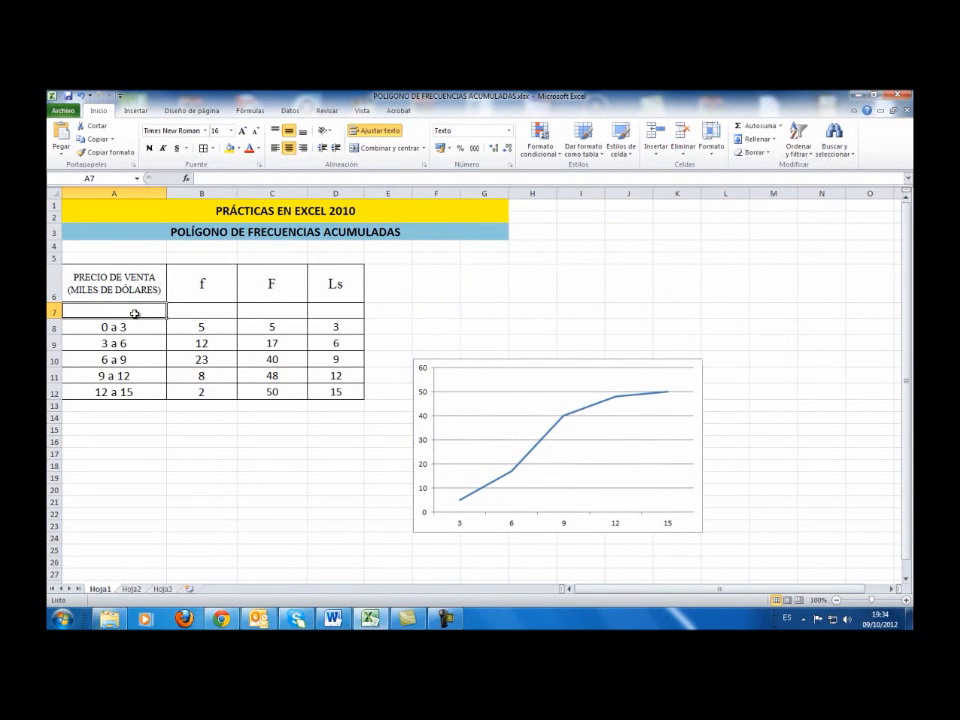
pyautogui.write('-3')
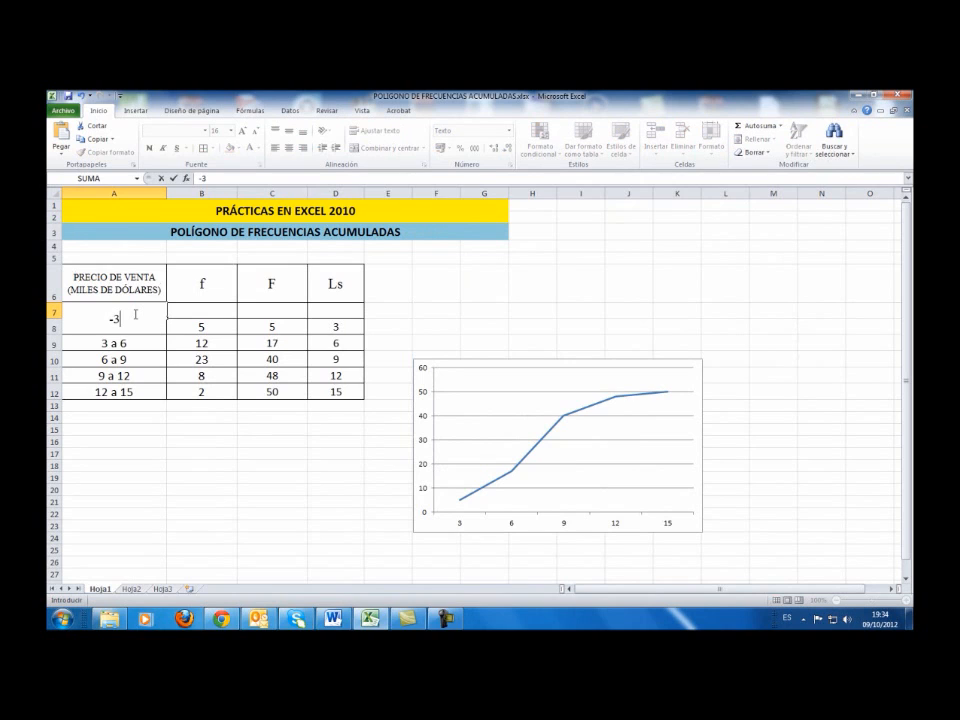
pyautogui.write(' a 0')
pyautogui.press('Return')
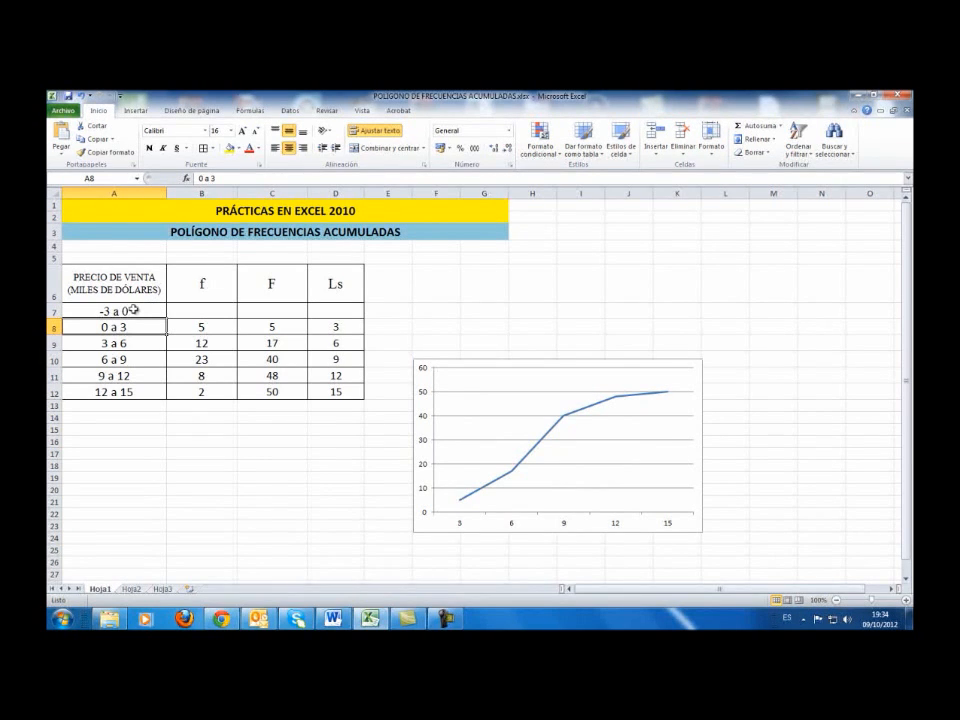
# Enter 0 for f, F and Ls in the -3 a 0 row, cells B7 to D7.
pyautogui.click(209, 309)
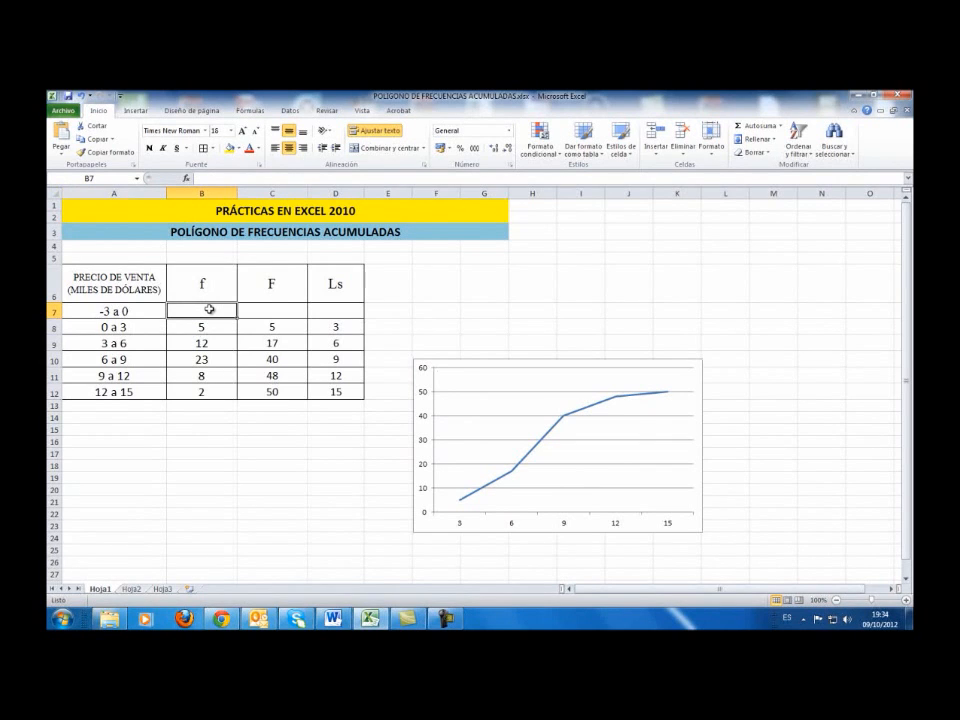
pyautogui.write('0')
pyautogui.press('Tab')
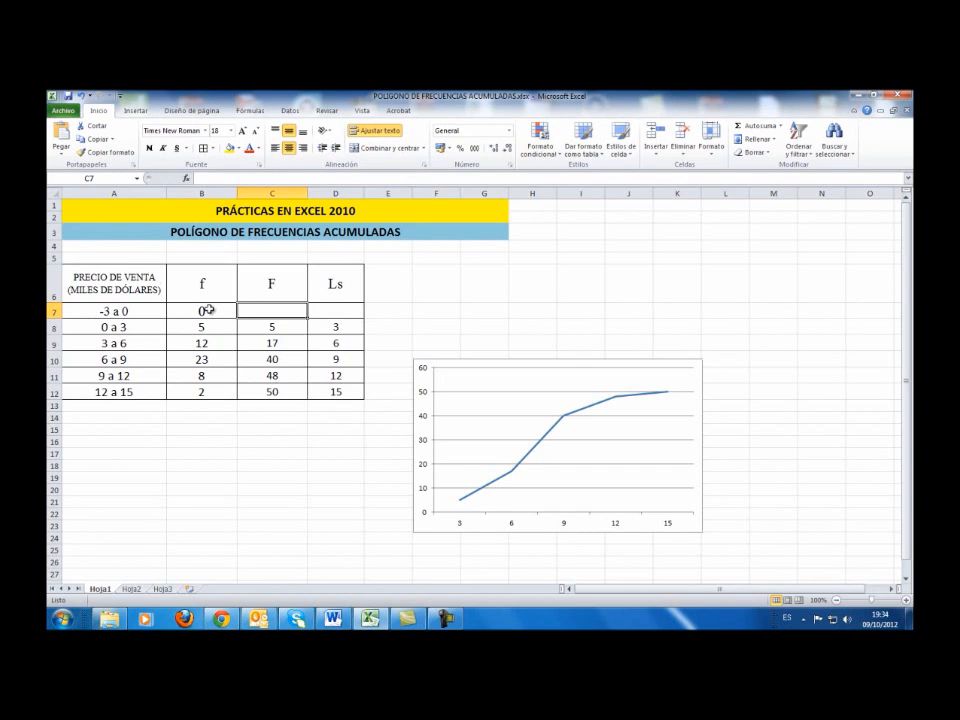
pyautogui.write('0')
pyautogui.press('Tab')
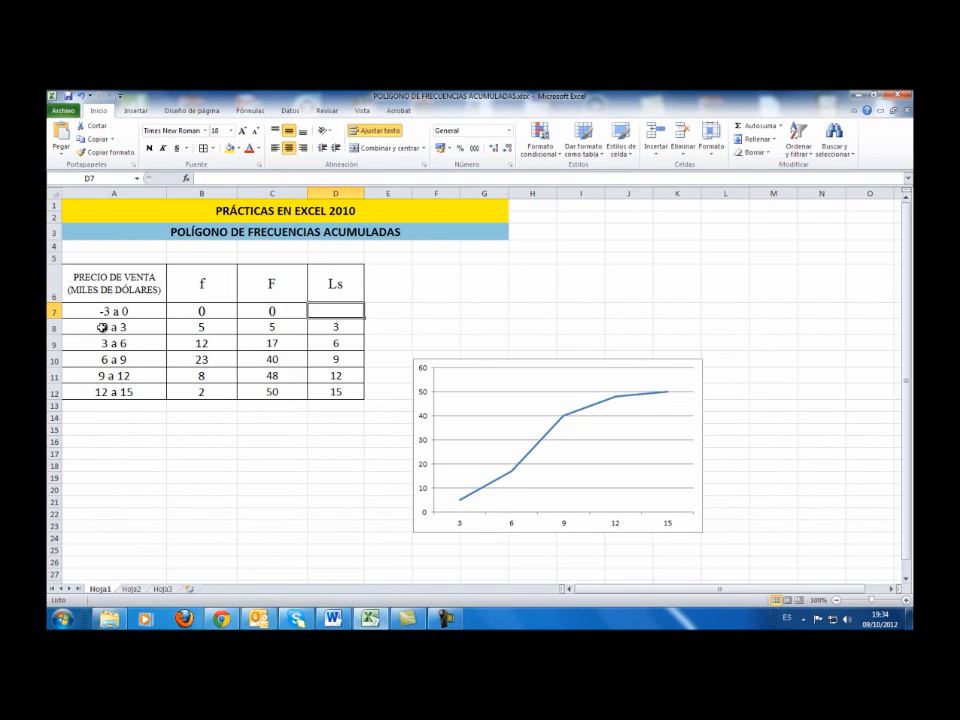
pyautogui.write('0')
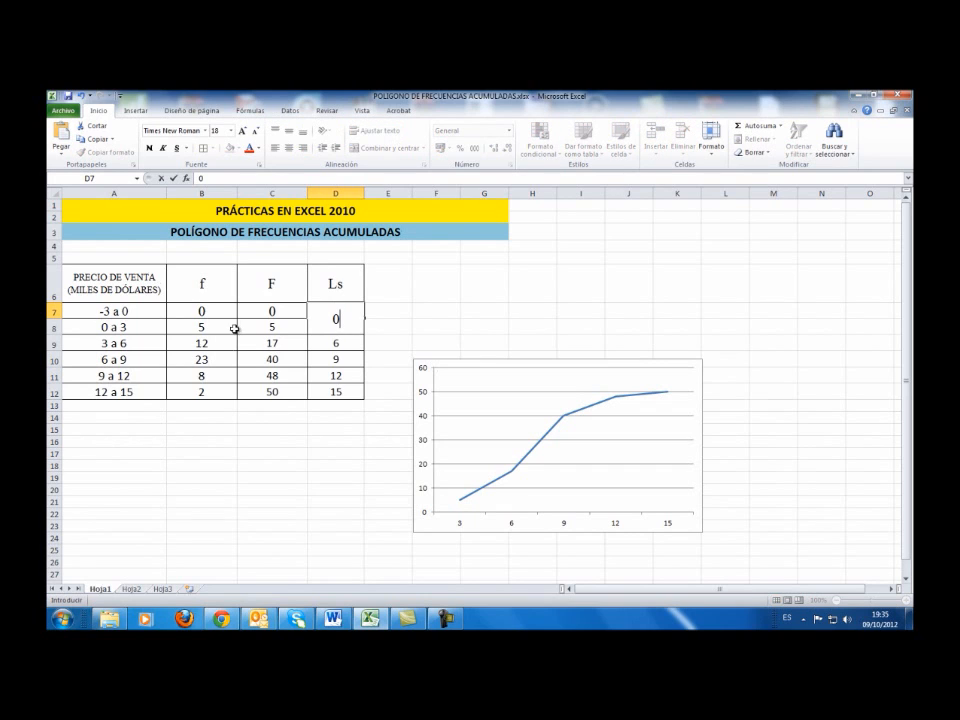
pyautogui.press('Return')
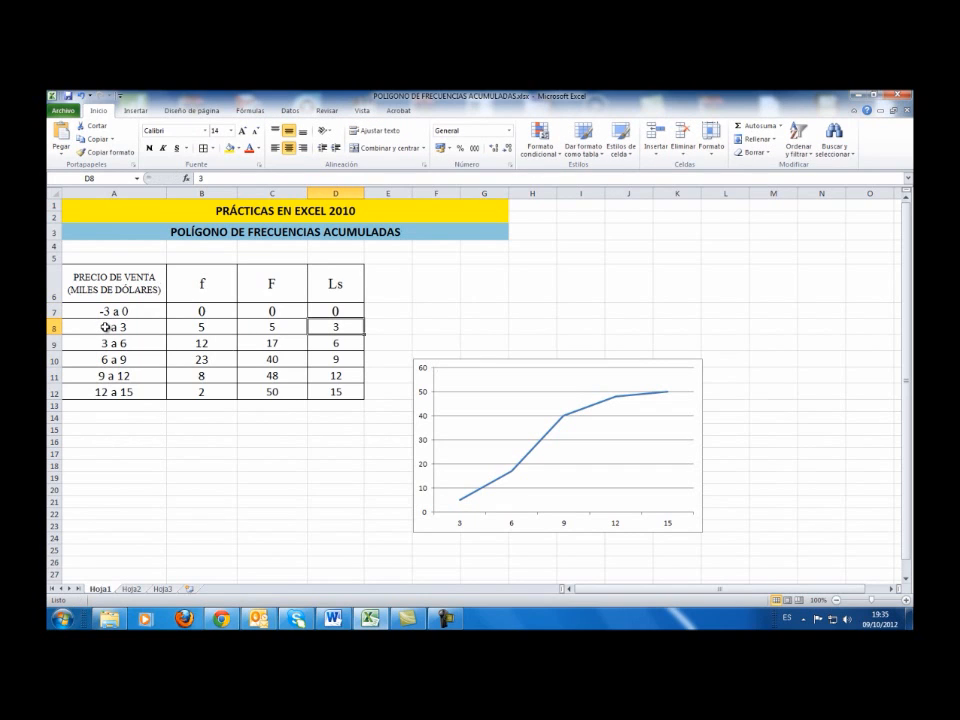
# Format the -3 a 0 row, A7:D7, in Calibri at font size 14.
pyautogui.moveTo(104, 311); pyautogui.dragTo(317, 311)
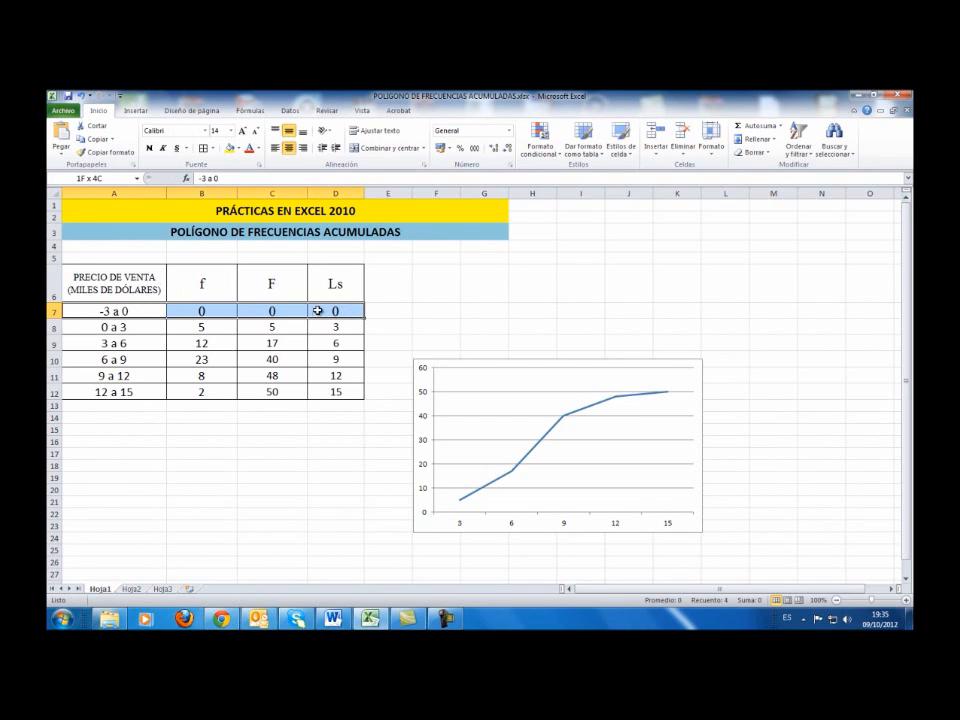
pyautogui.click(204, 131)
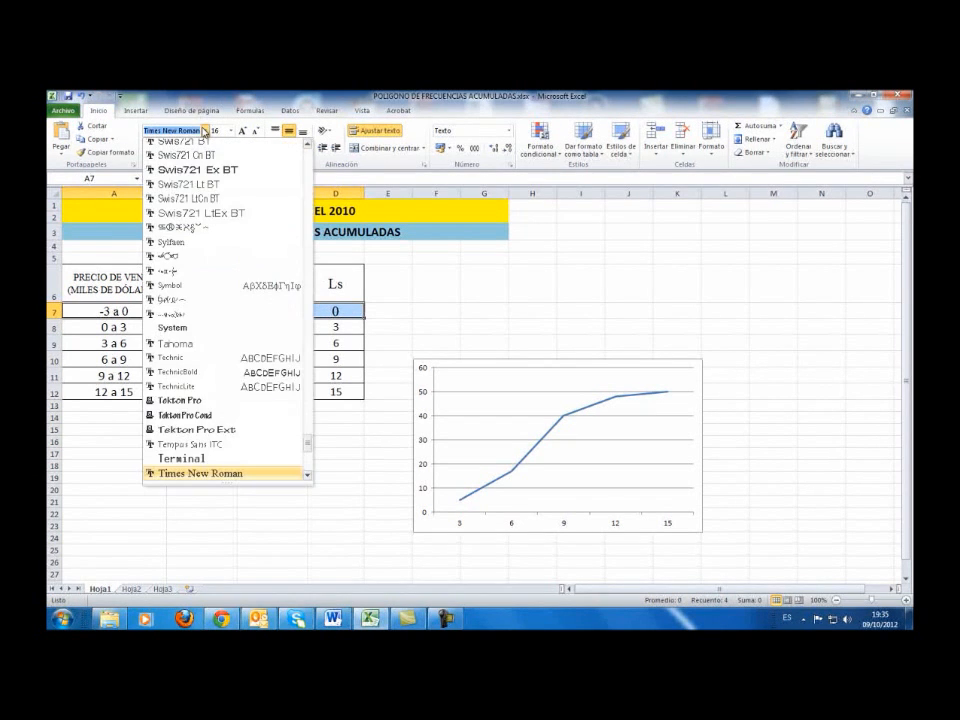
pyautogui.write('c')
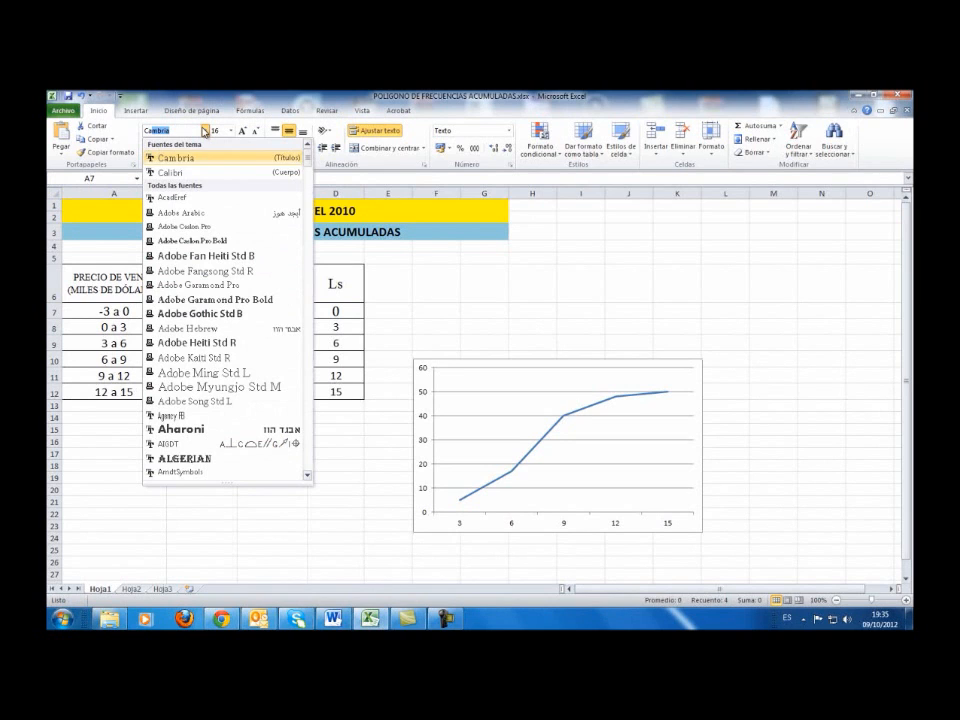
pyautogui.click(172, 172)
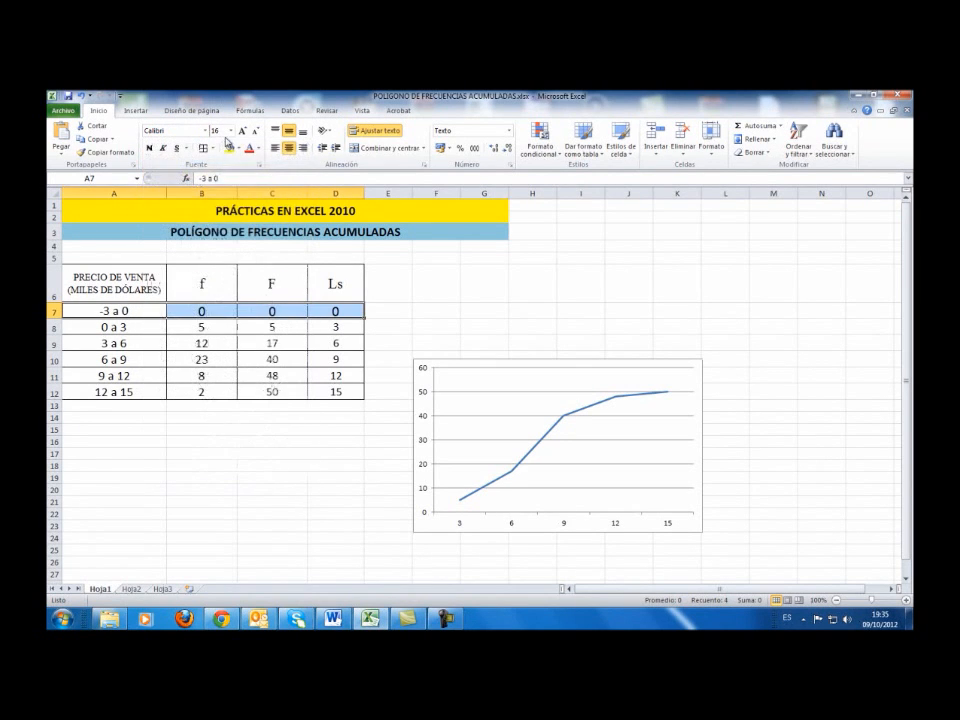
pyautogui.click(231, 131)
pyautogui.click(221, 196)
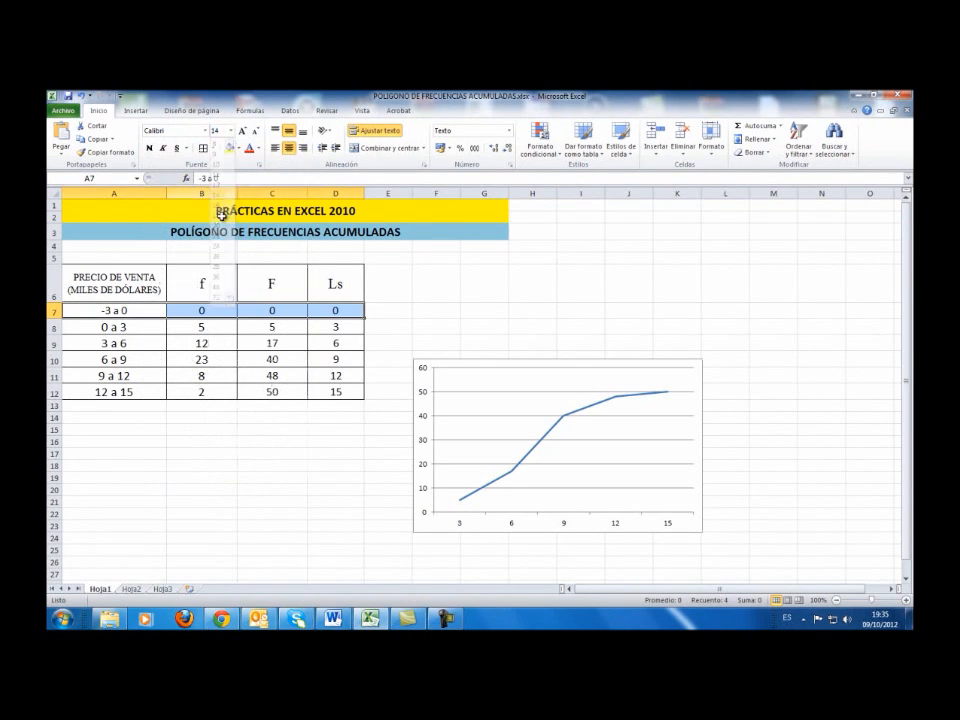
pyautogui.click(228, 428)
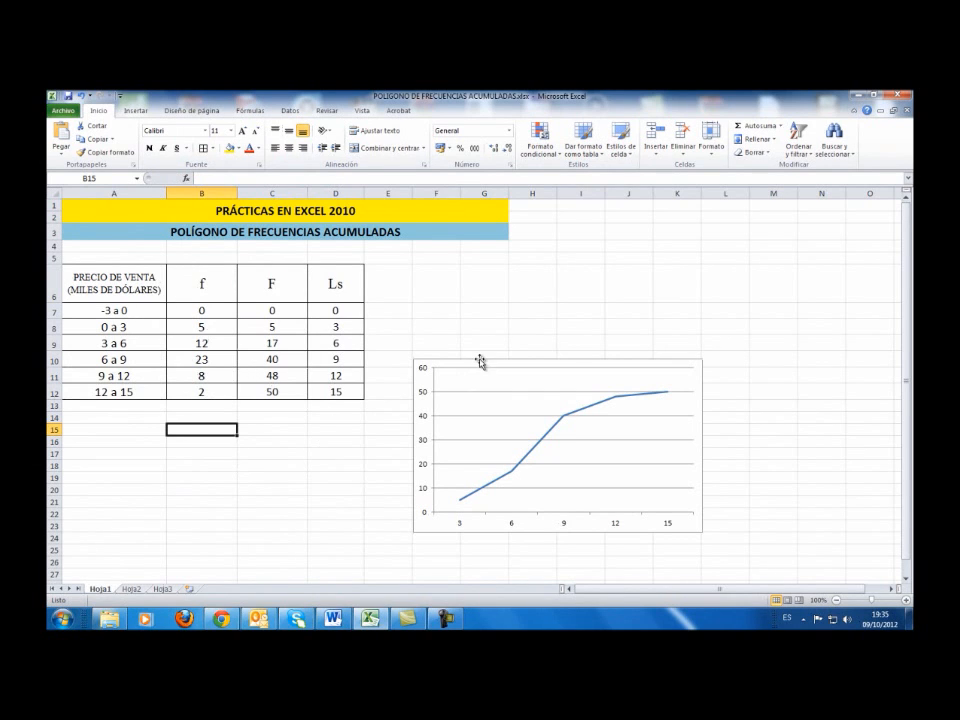
# Move the chart up beside the table and extend its series to values C7:C12 and axis labels D7:D12.
pyautogui.moveTo(480, 361); pyautogui.dragTo(482, 268)
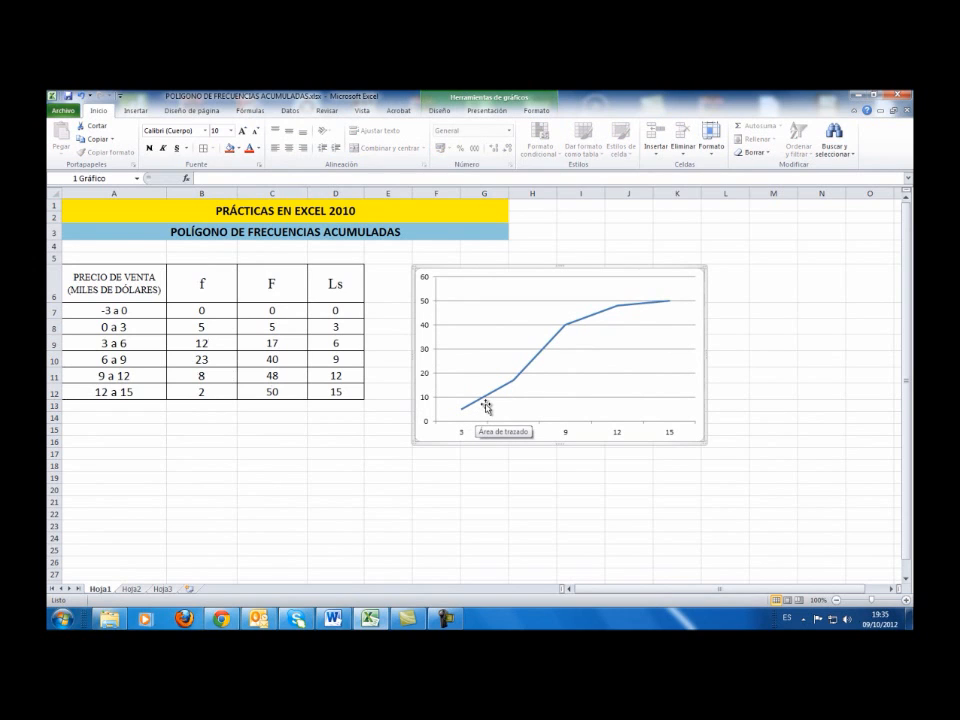
pyautogui.click(511, 381)
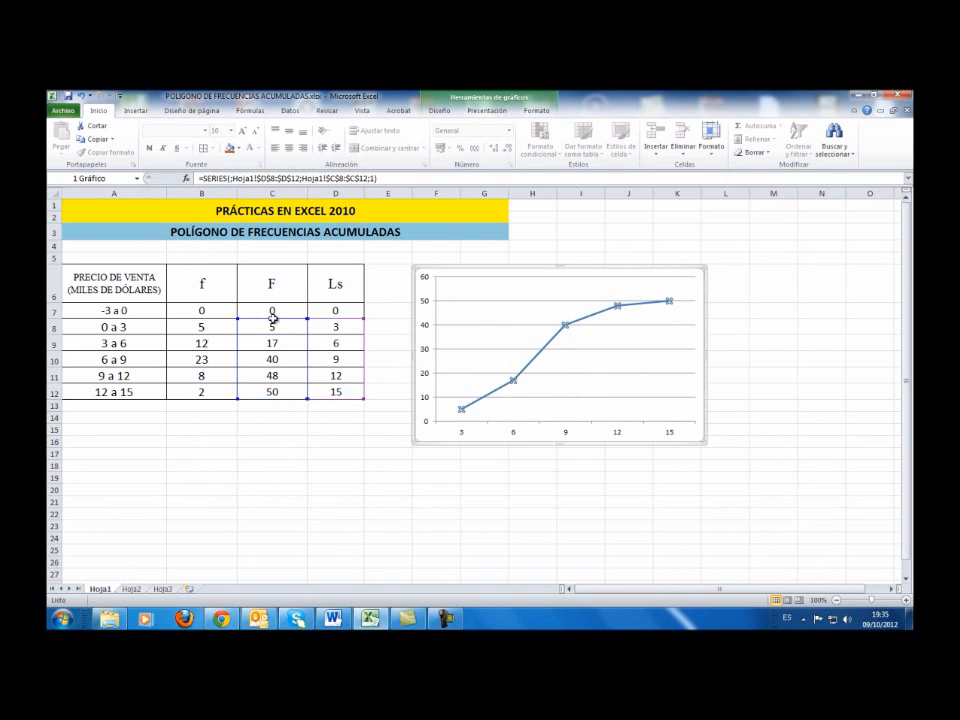
pyautogui.moveTo(239, 319); pyautogui.dragTo(237, 303)
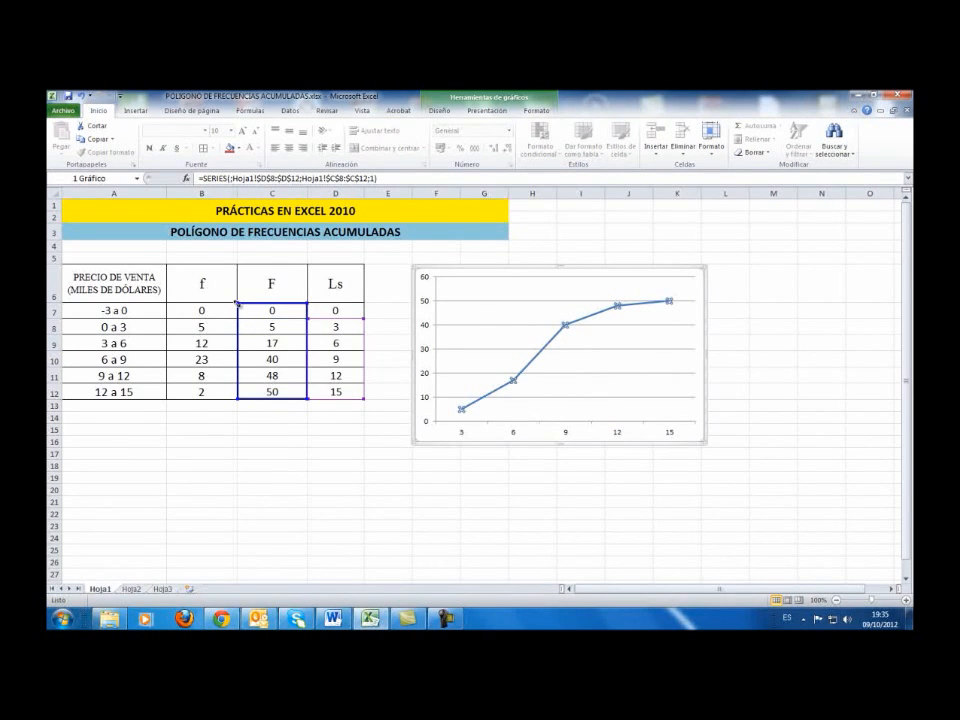
pyautogui.moveTo(365, 318); pyautogui.dragTo(366, 308)
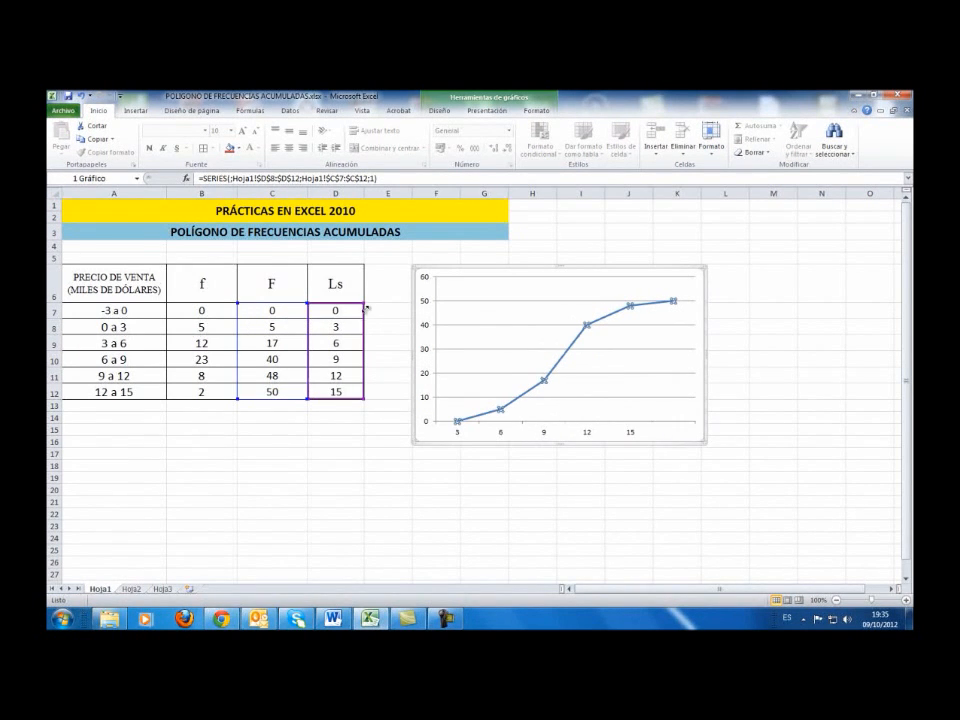
pyautogui.click(505, 466)
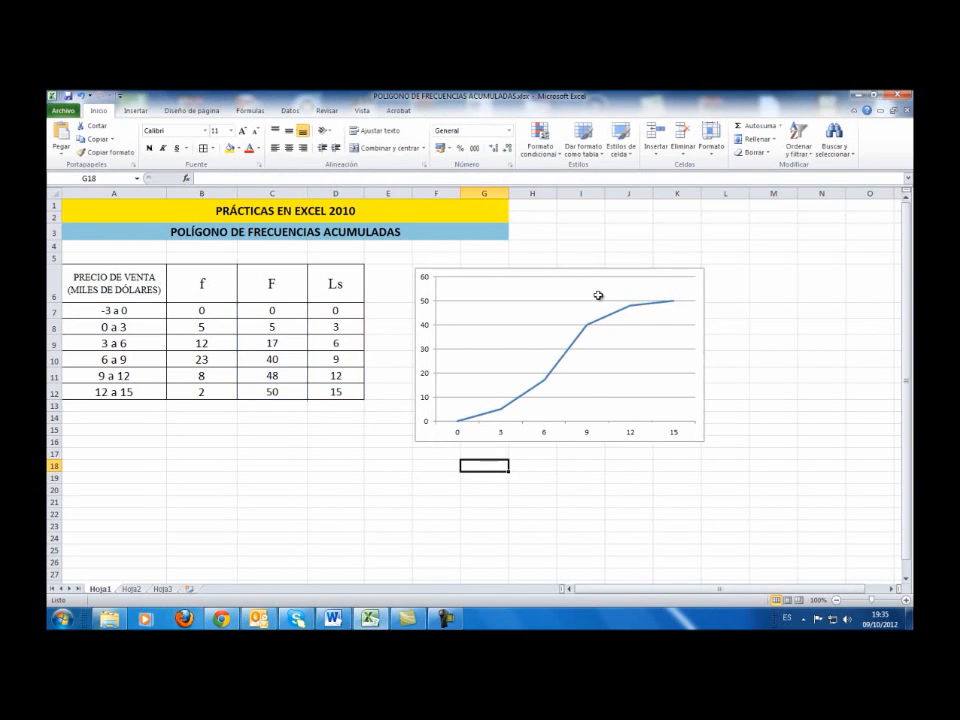
# Add a title above the chart reading POLÍGONO DE FRECUENCIAS ACUMULADAS.
pyautogui.click(588, 277)
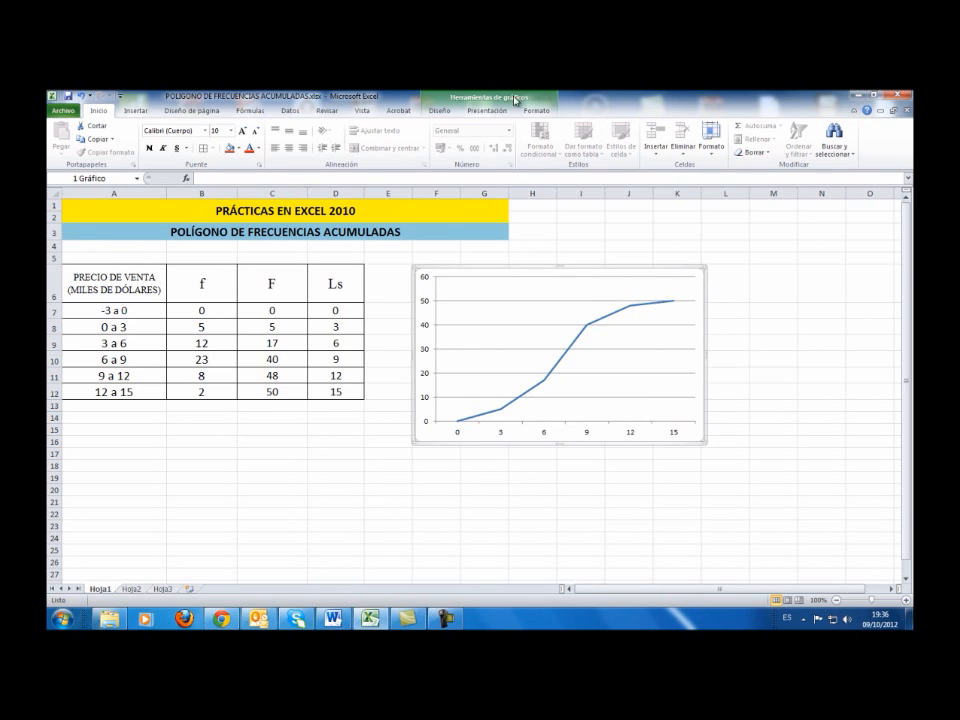
pyautogui.click(488, 111)
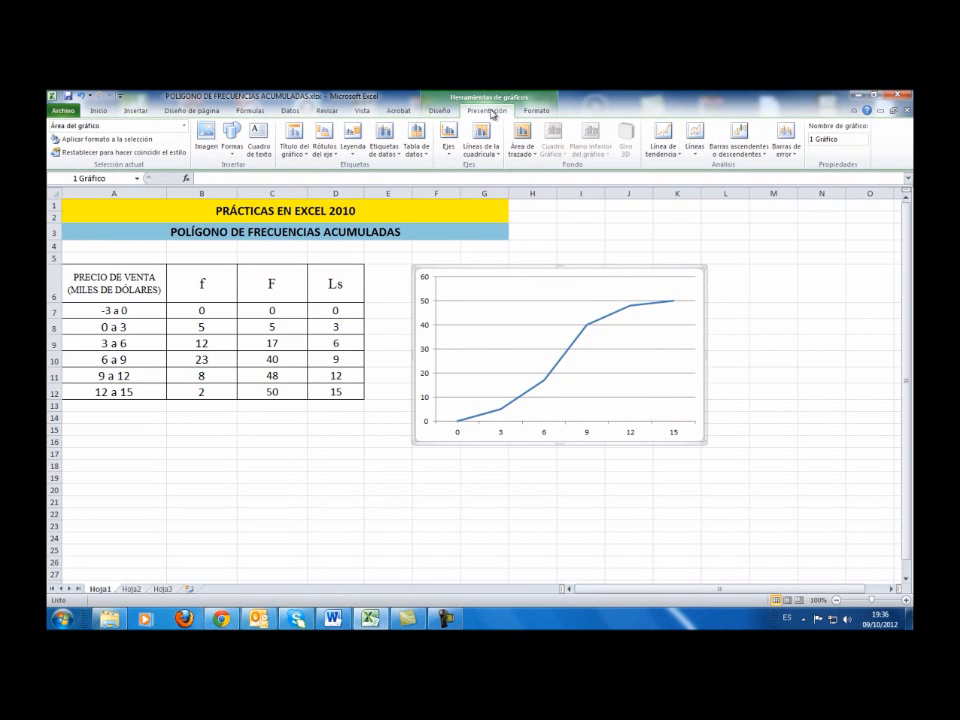
pyautogui.click(295, 150)
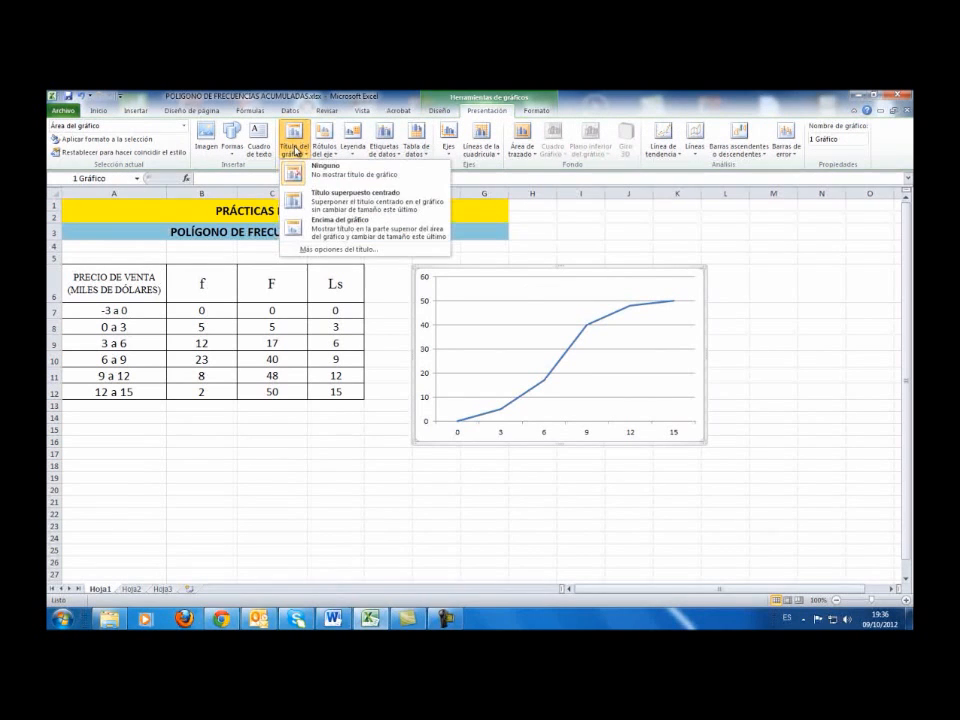
pyautogui.click(323, 219)
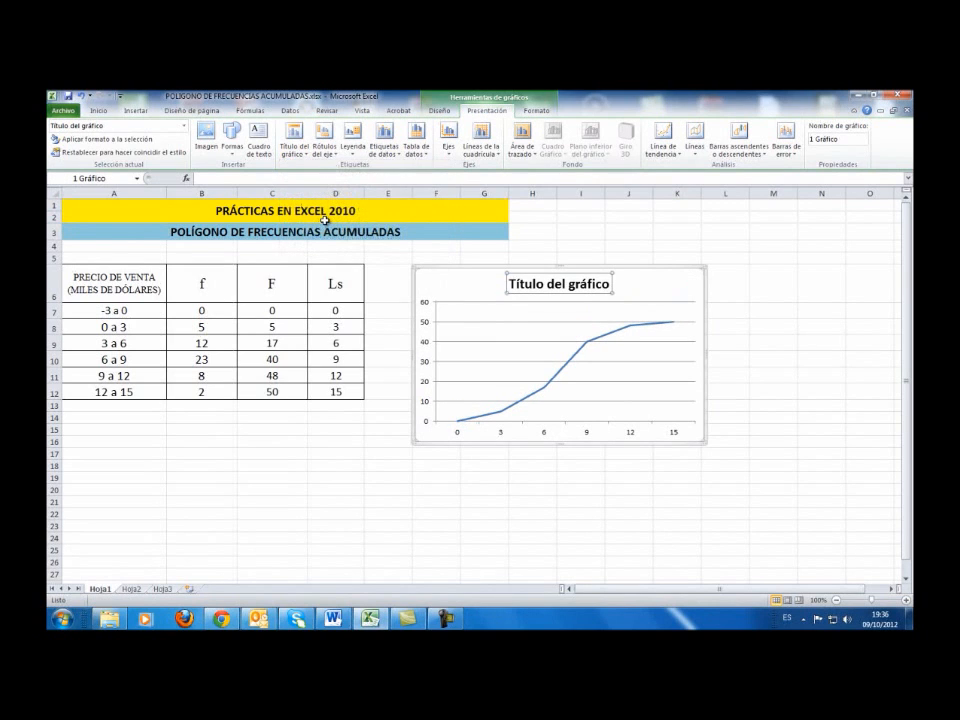
pyautogui.click(293, 178)
pyautogui.write('pOLÍGONO DE FRE')
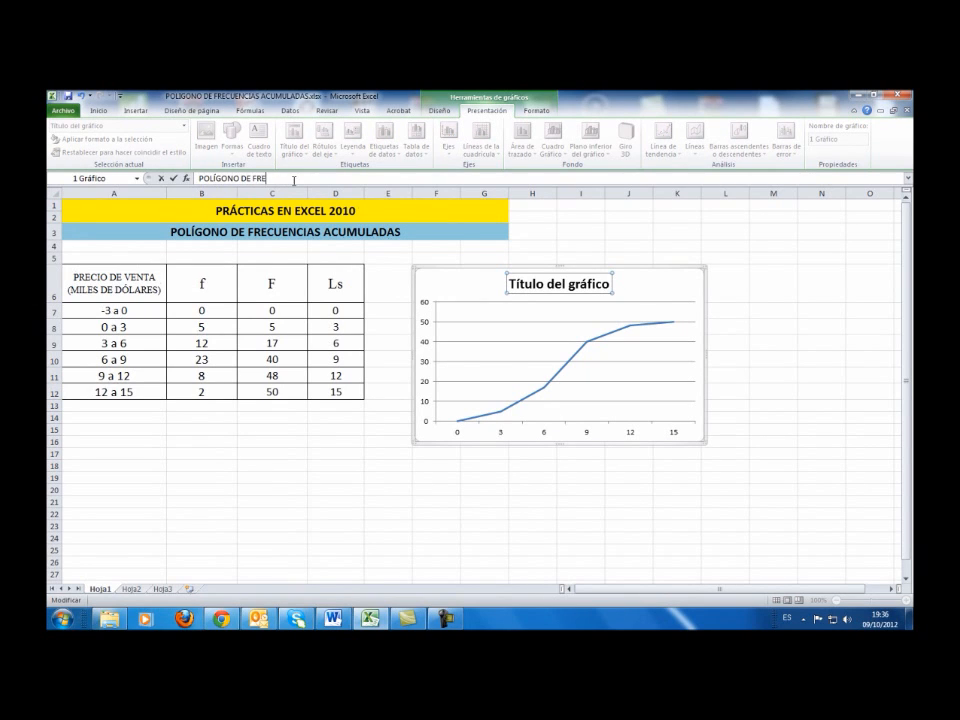
pyautogui.write('CUENCIAS ACUMULADAS')
pyautogui.press('Return')
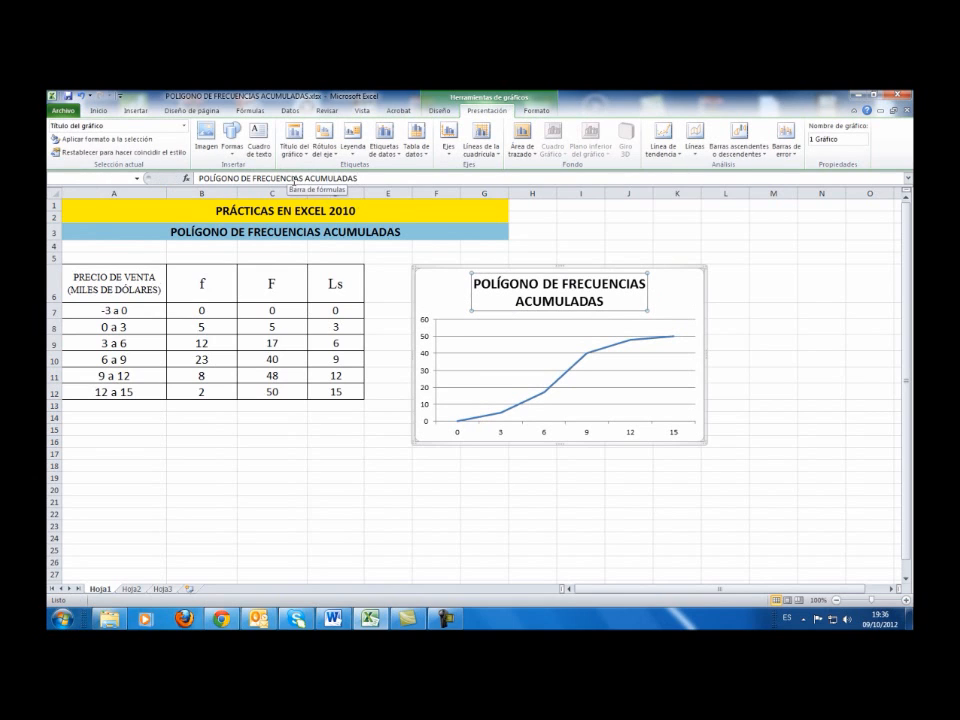
# Enlarge the chart in width and height, extending it to about row 17.
pyautogui.moveTo(705, 354); pyautogui.dragTo(725, 353)
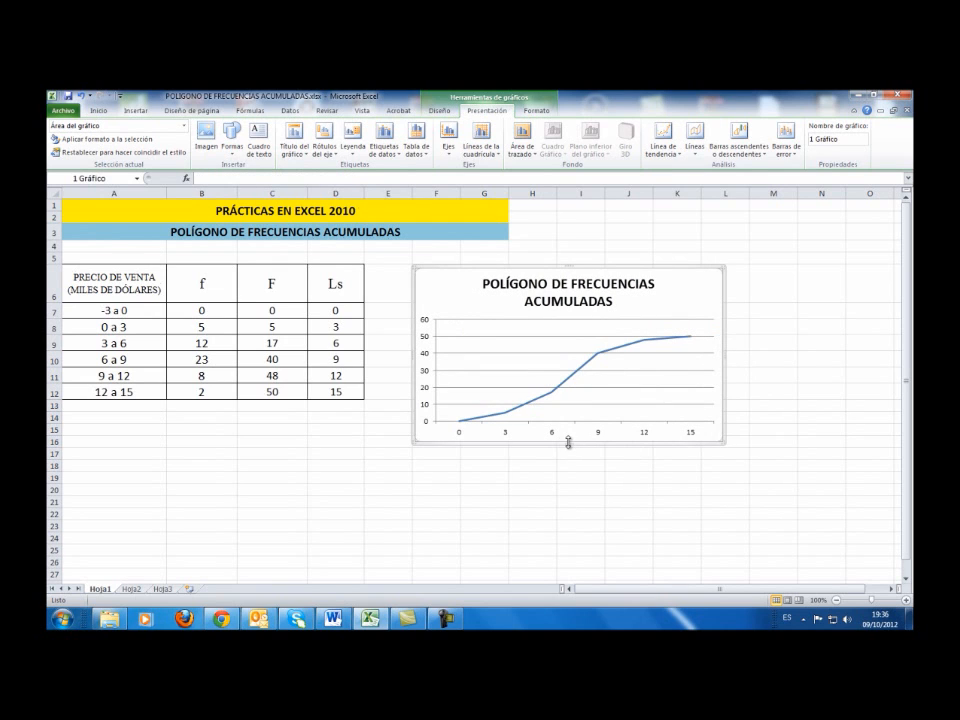
pyautogui.moveTo(567, 445); pyautogui.dragTo(568, 457)
pyautogui.moveTo(725, 366); pyautogui.dragTo(740, 363)
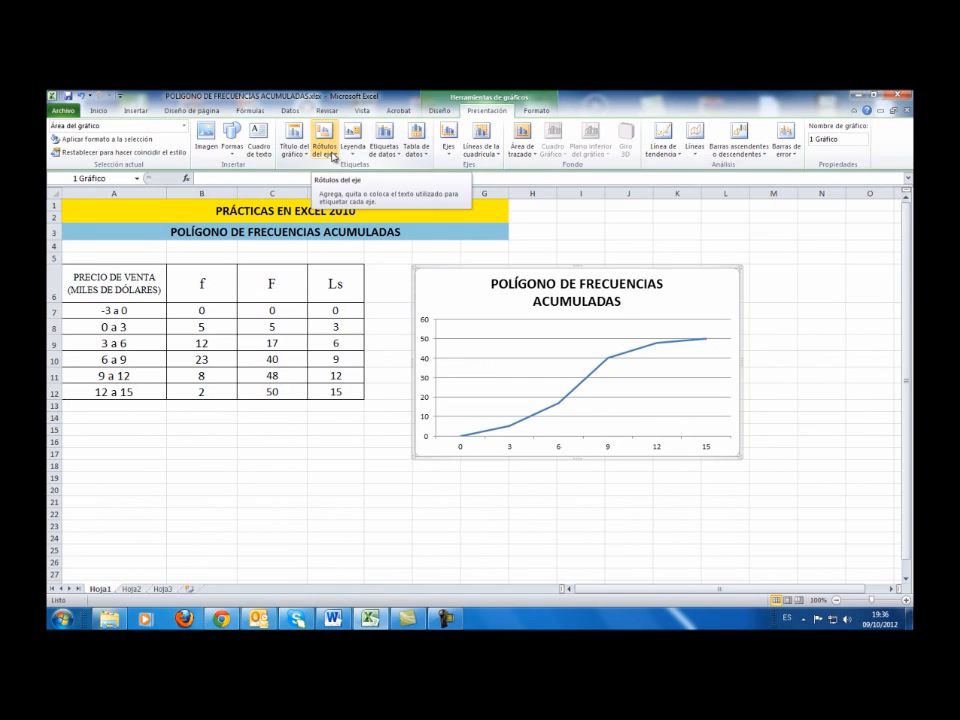
# Show minor primary horizontal gridlines on the chart.
pyautogui.click(447, 148)
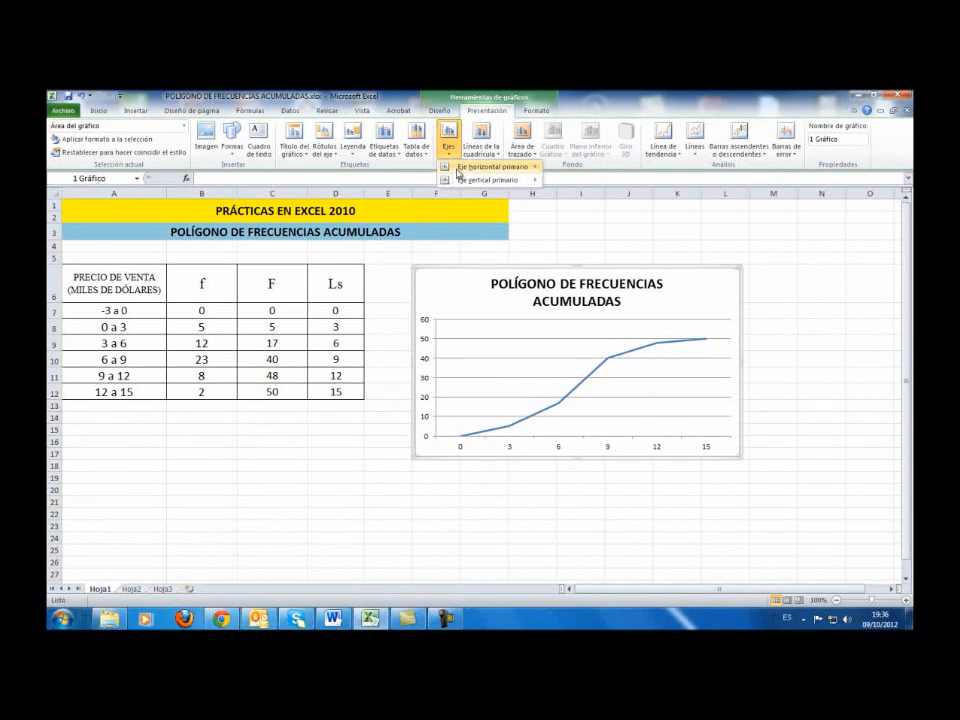
pyautogui.moveTo(462, 170)
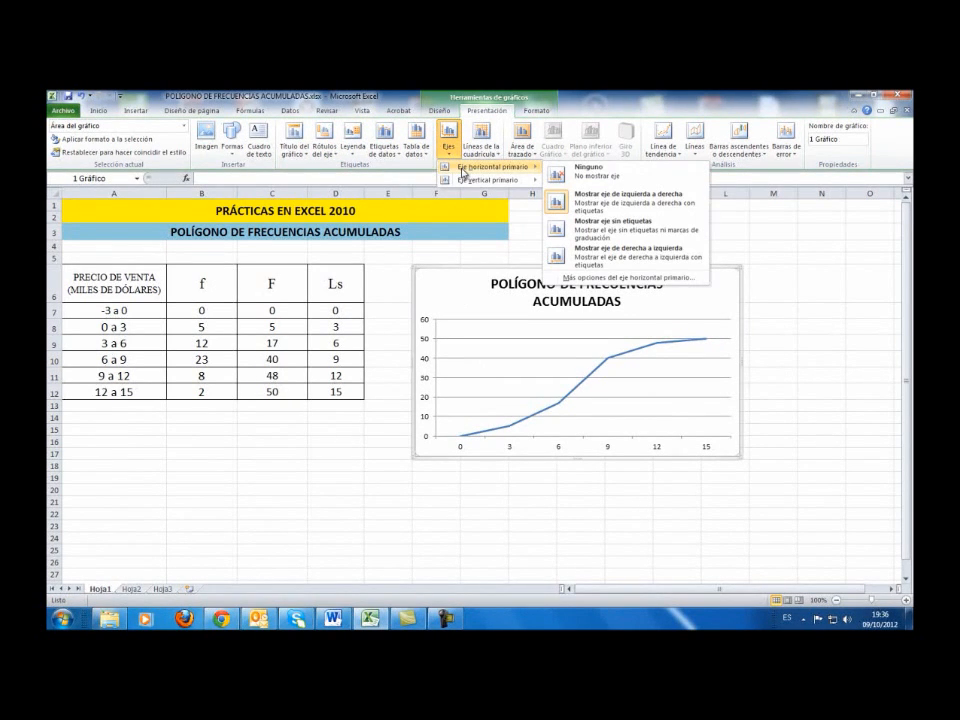
pyautogui.click(481, 150)
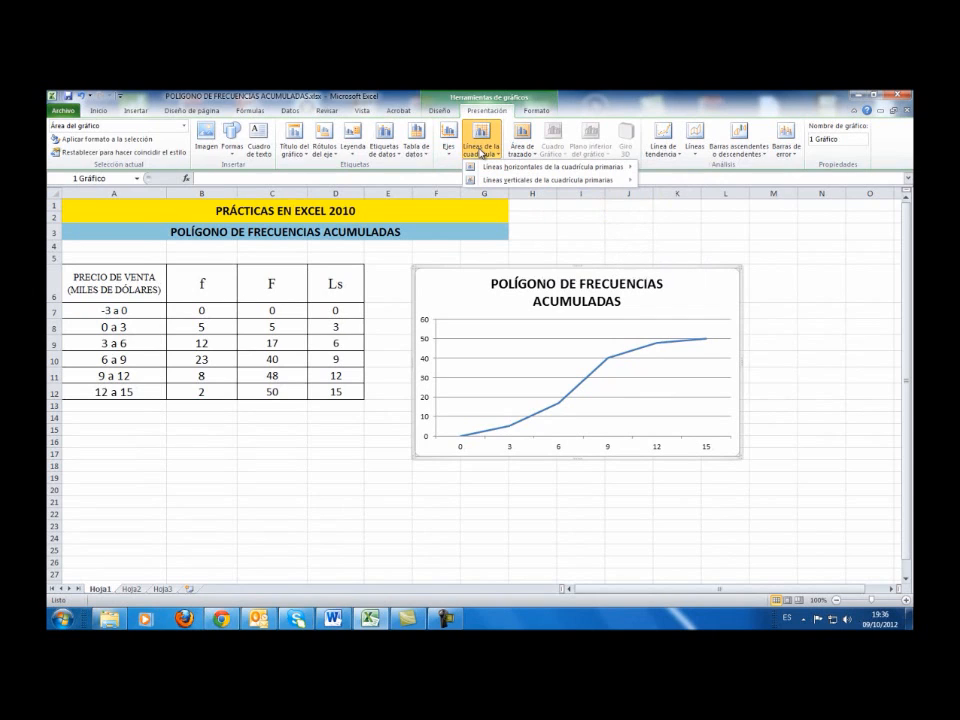
pyautogui.moveTo(560, 167)
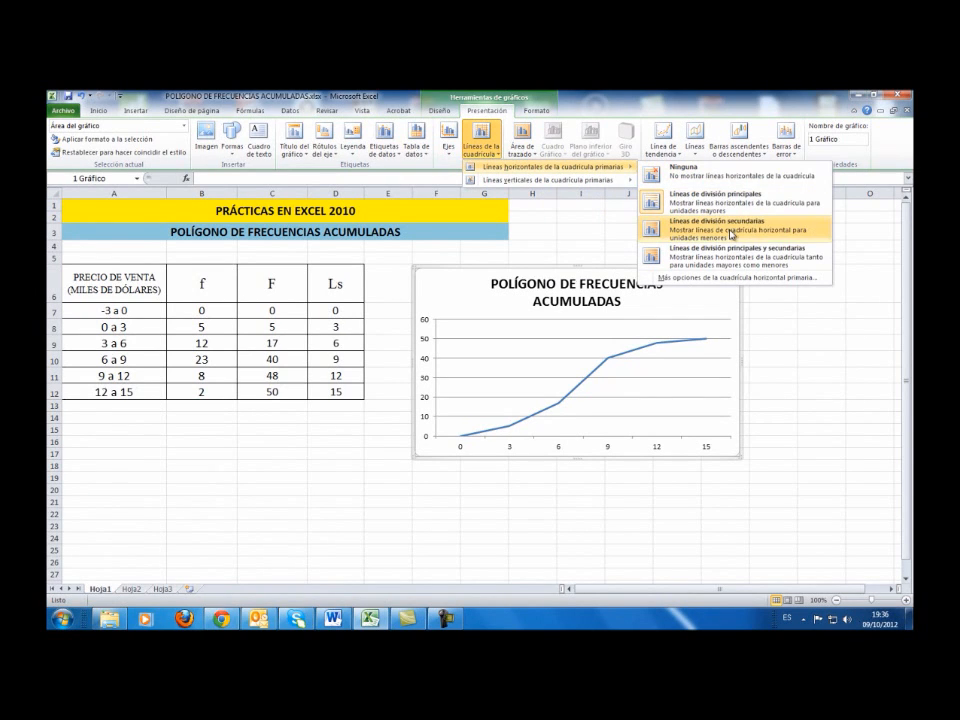
pyautogui.click(434, 112)
pyautogui.click(487, 111)
pyautogui.click(486, 136)
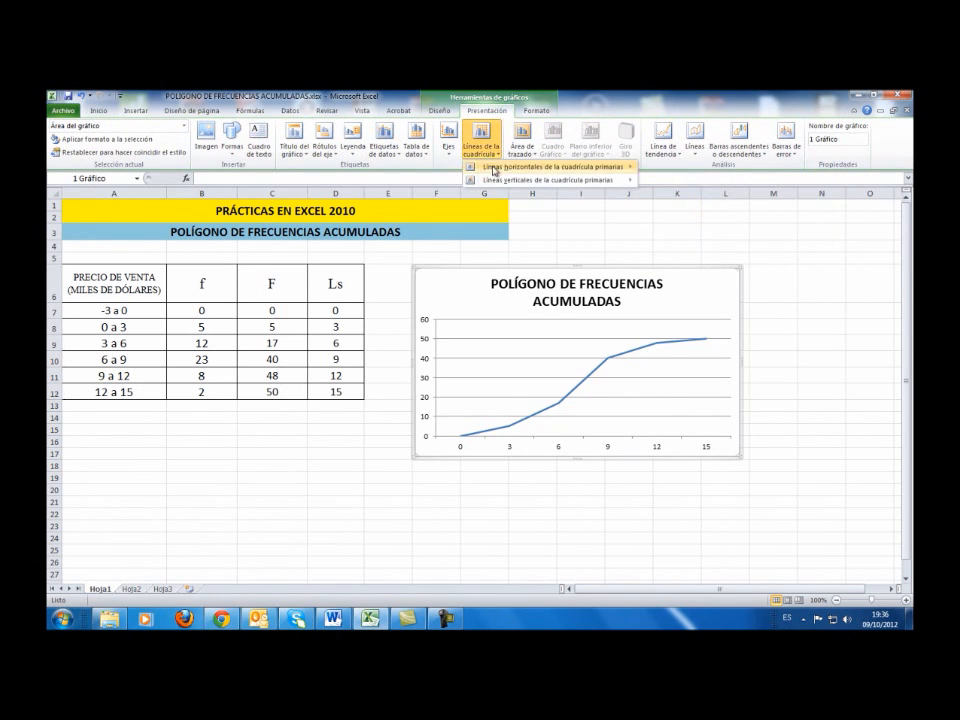
pyautogui.moveTo(520, 173)
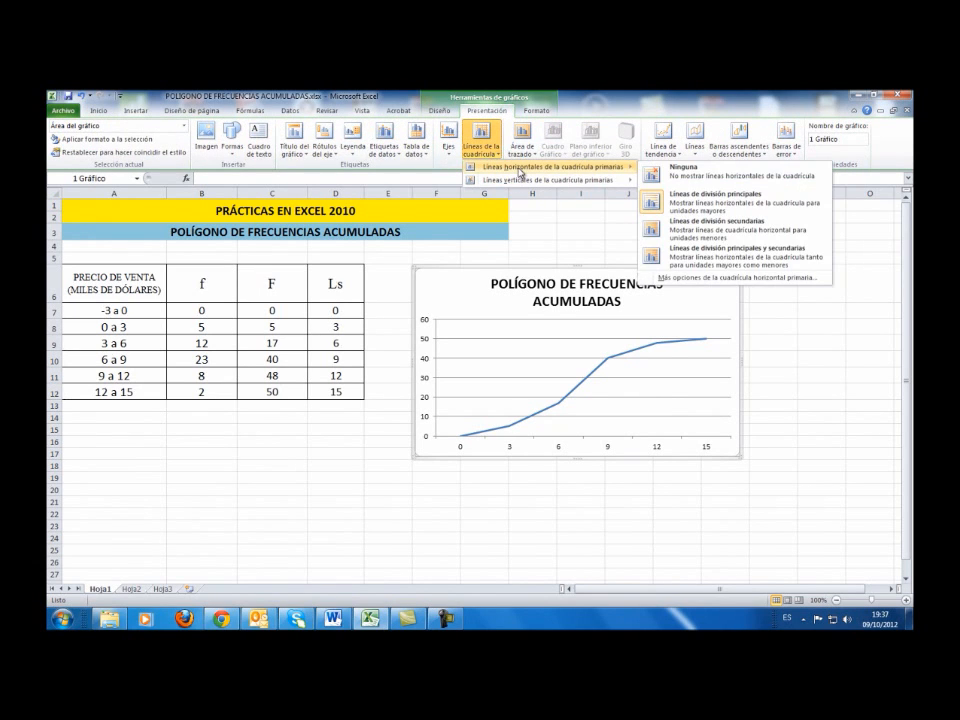
pyautogui.click(716, 237)
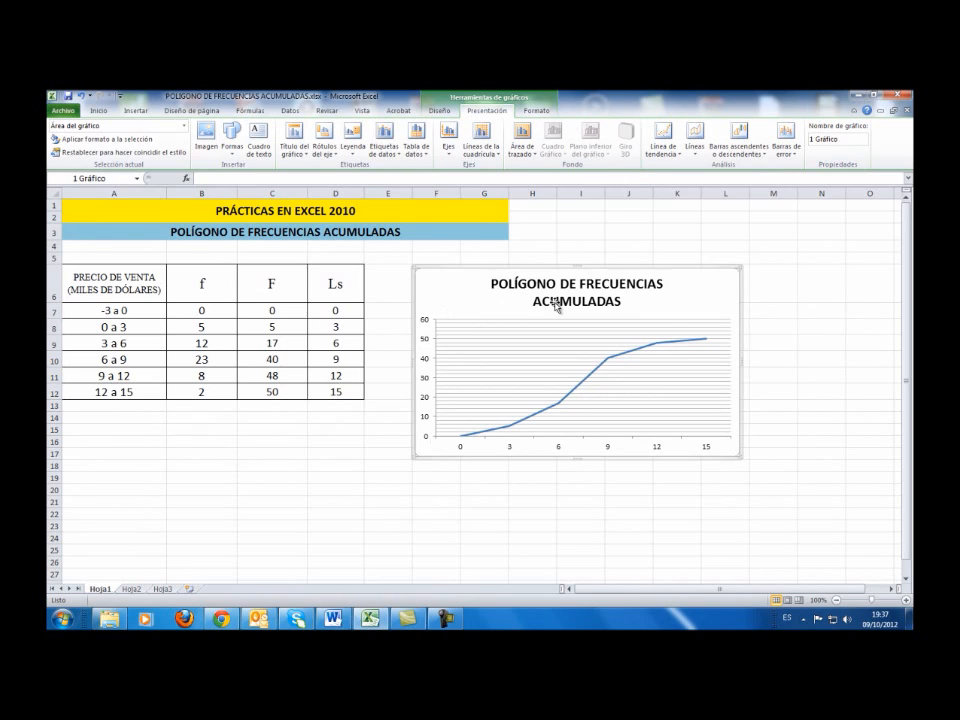
# Show minor primary vertical gridlines on the chart.
pyautogui.click(488, 152)
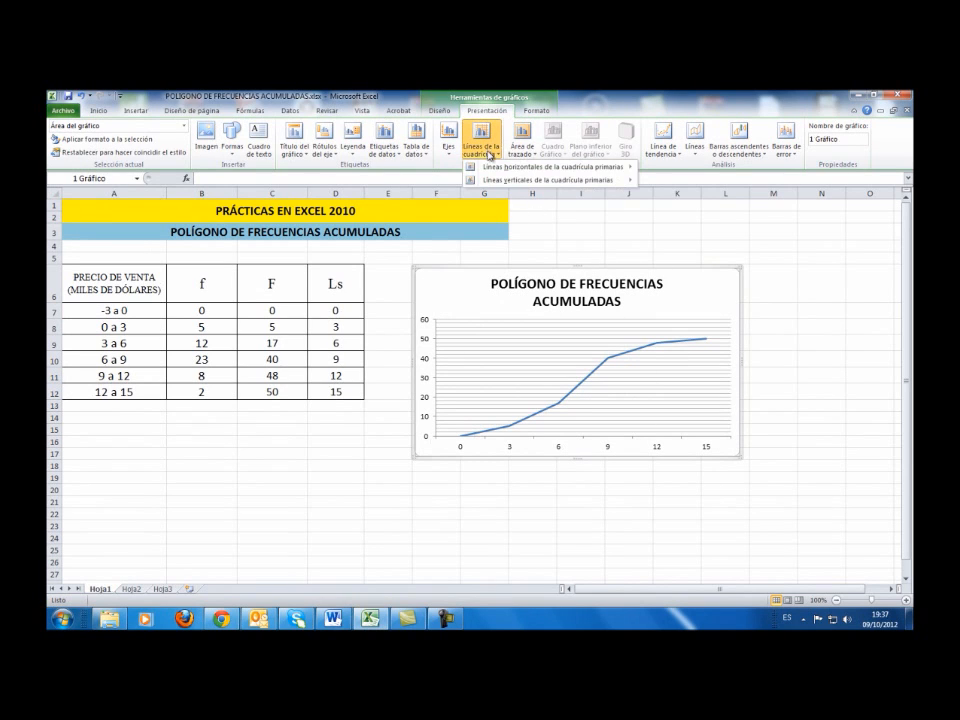
pyautogui.moveTo(550, 180)
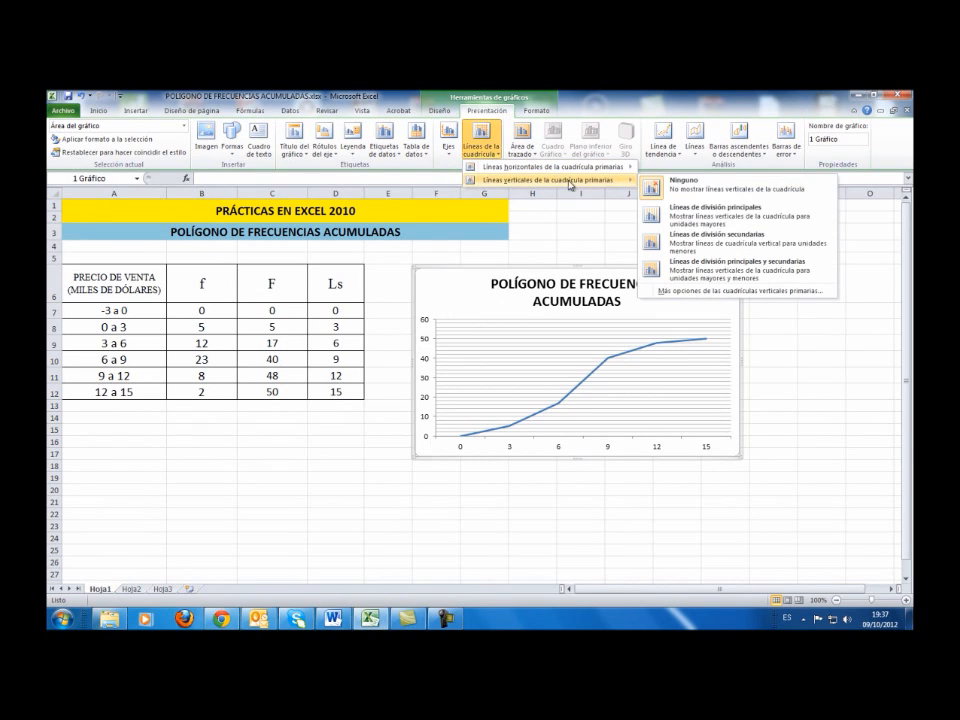
pyautogui.click(713, 243)
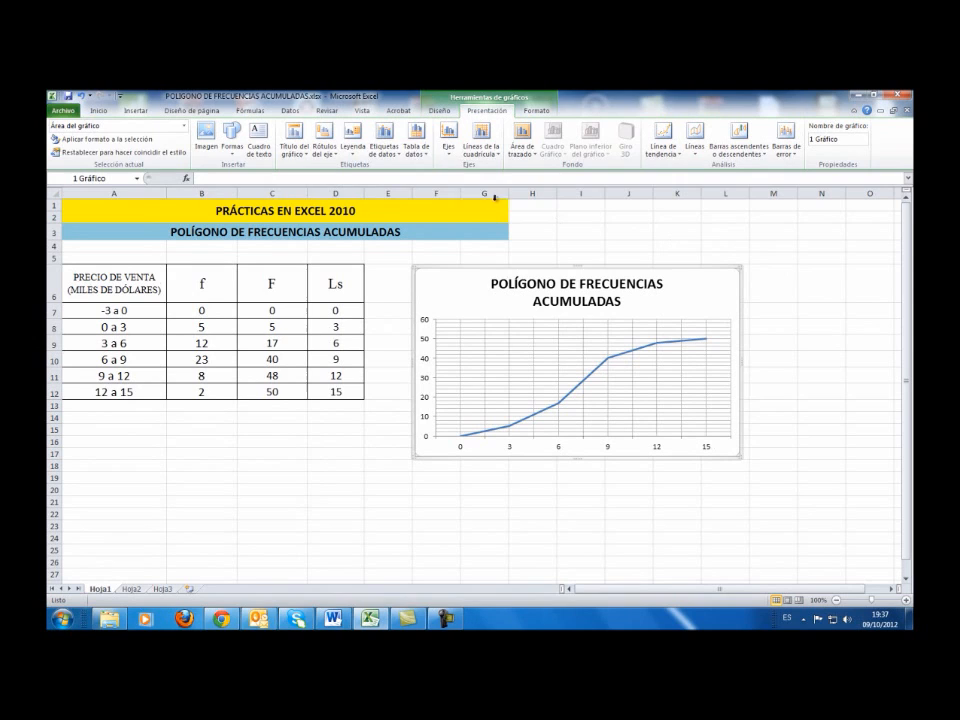
# Add a title below the primary horizontal axis reading Precio en miles de dólares.
pyautogui.click(323, 140)
pyautogui.moveTo(350, 168)
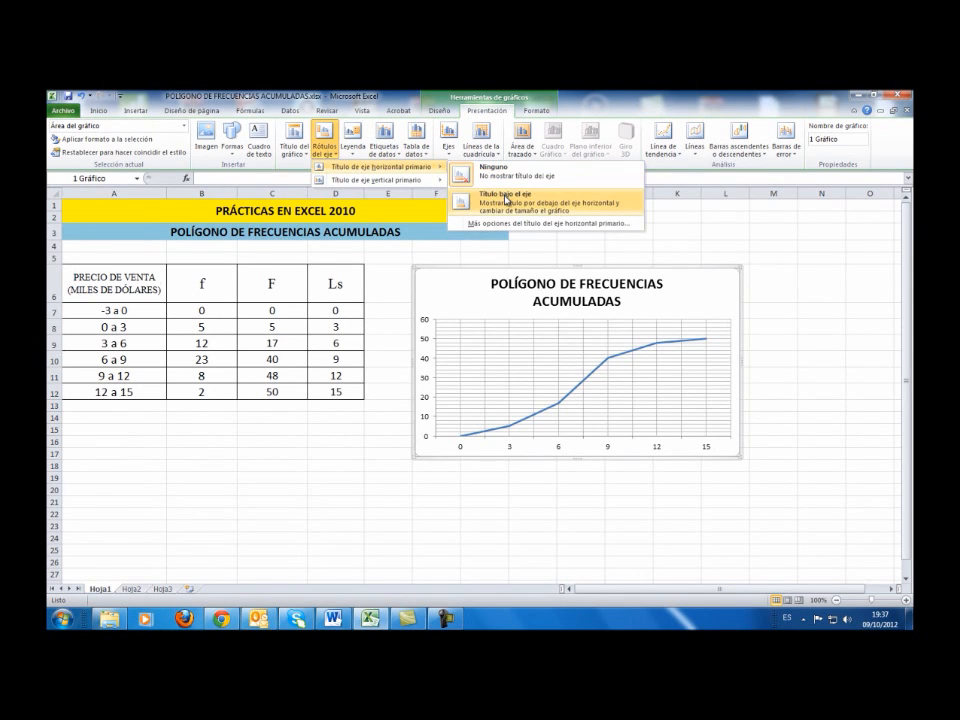
pyautogui.click(470, 200)
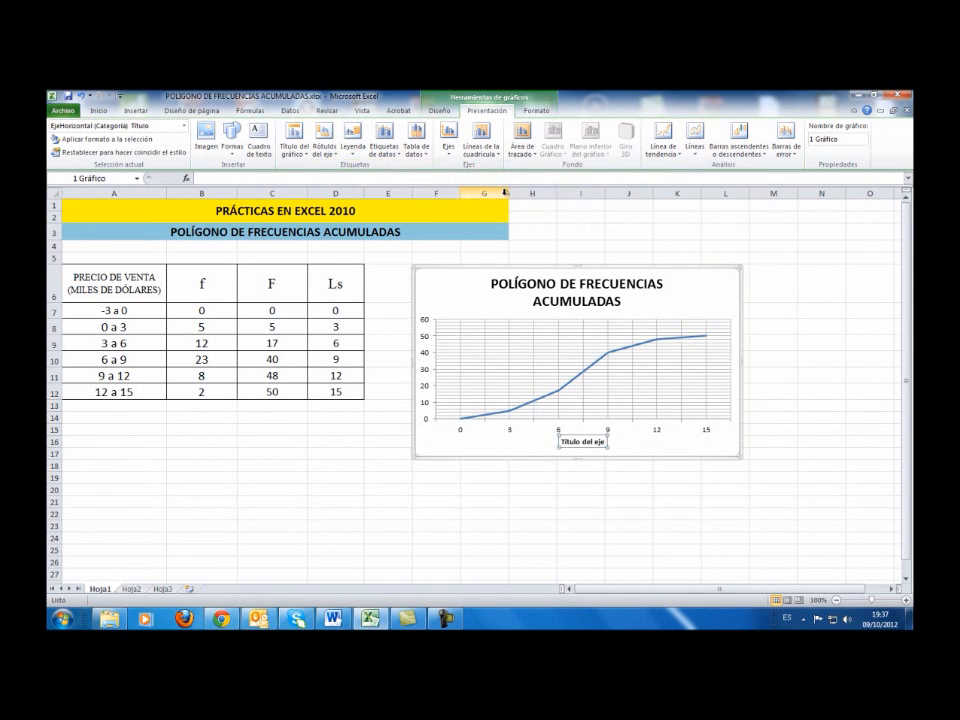
pyautogui.click(368, 180)
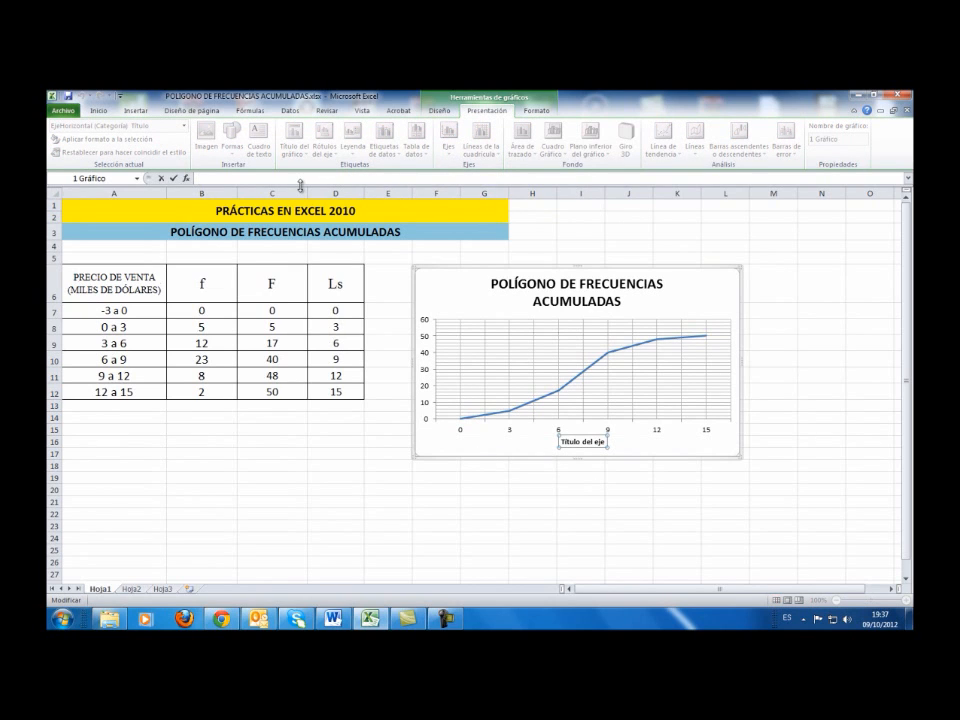
pyautogui.write('m')
pyautogui.write('rec')
pyautogui.write('io en miles de dóla')
pyautogui.press('Return')
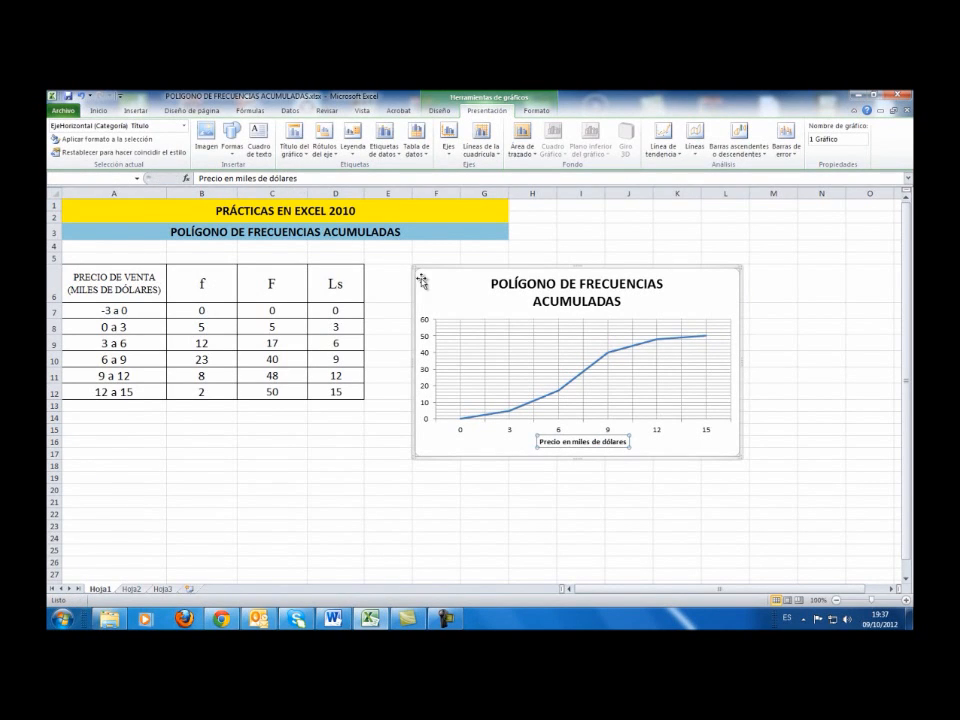
# Add a rotated title to the primary vertical axis reading Vehículos vendidos.
pyautogui.click(327, 145)
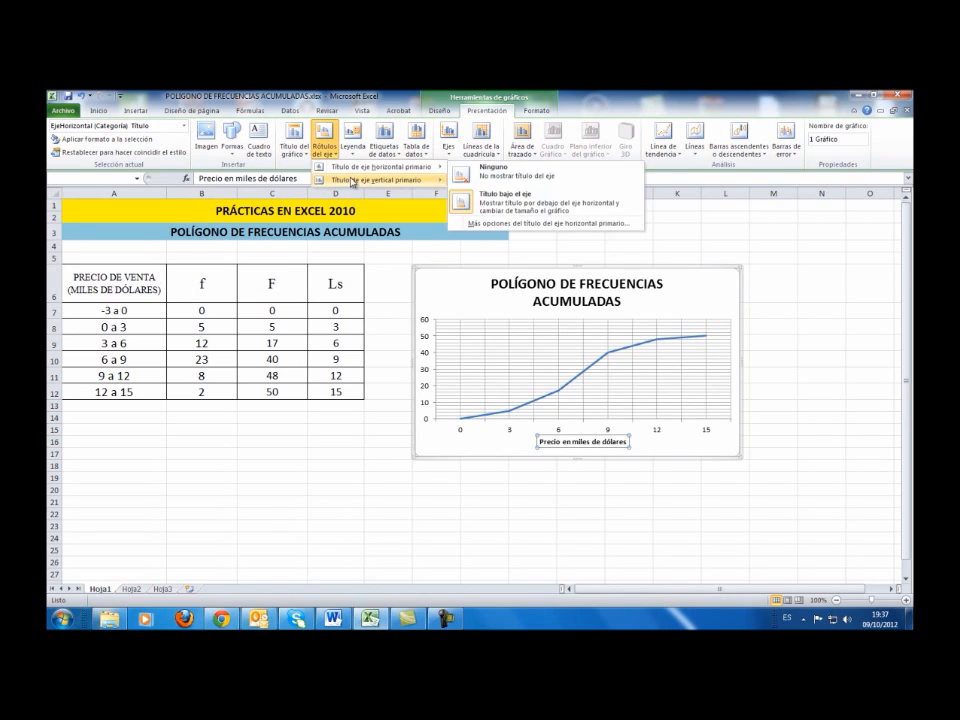
pyautogui.moveTo(380, 180)
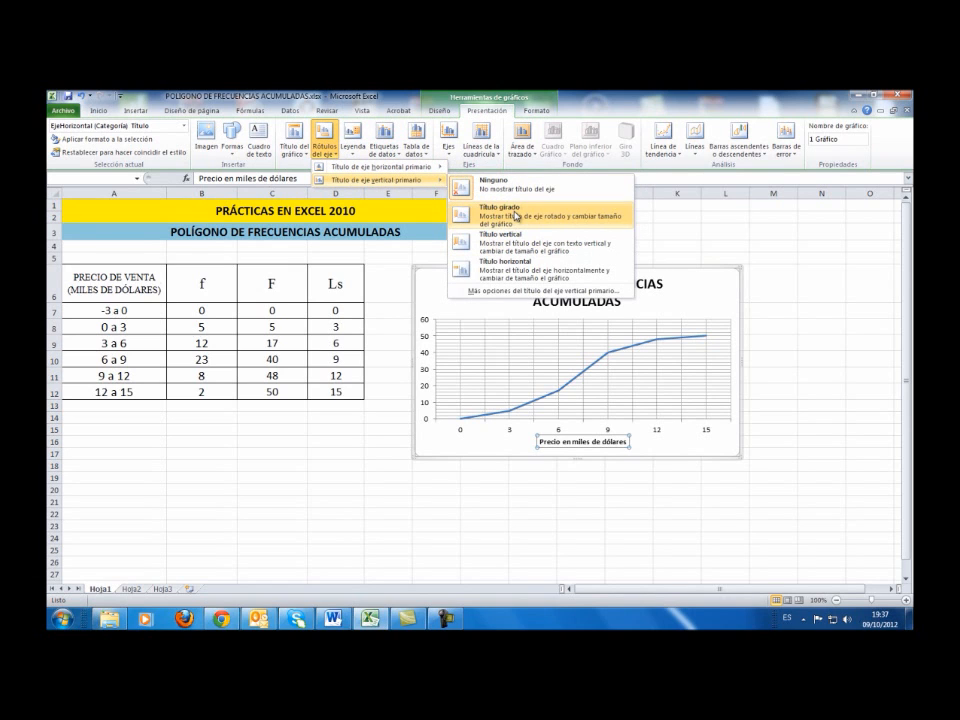
pyautogui.click(512, 214)
pyautogui.click(321, 179)
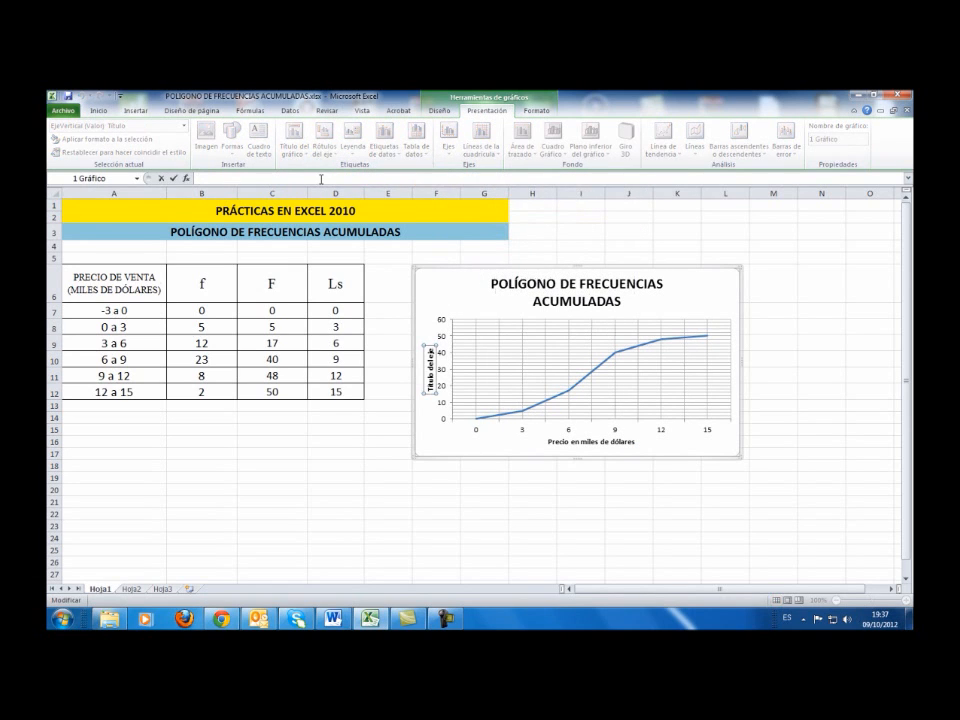
pyautogui.write('Vehículos venidos')
pyautogui.press('BackSpace')
pyautogui.press('BackSpace')
pyautogui.press('BackSpace')
pyautogui.write('ndidos')
pyautogui.press('Return')
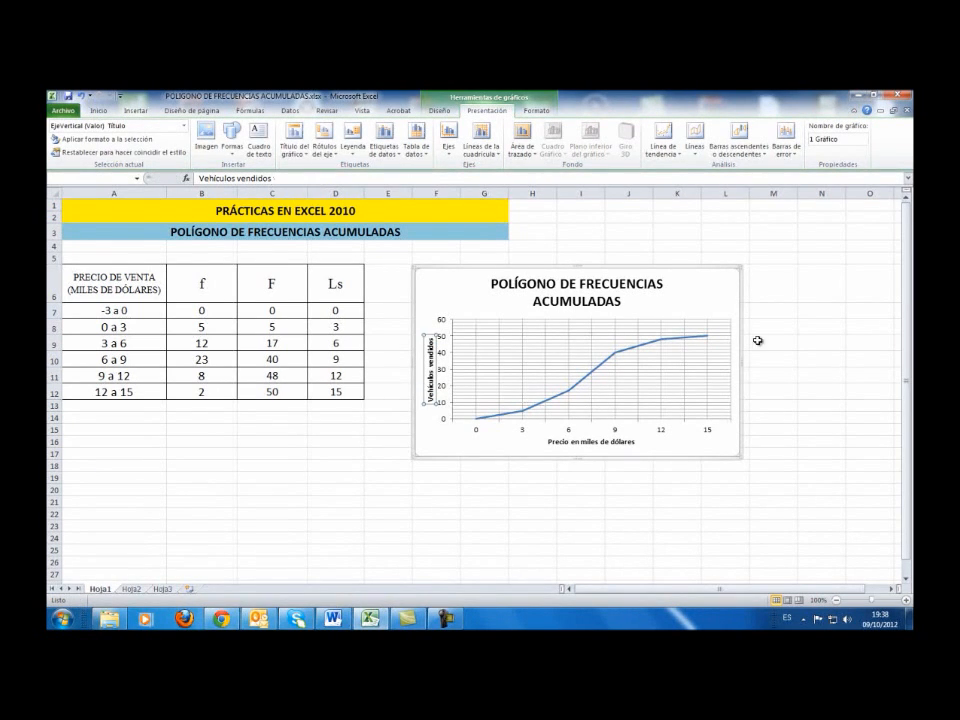
# Move the chart over to start at column B and enlarge it to reach about column J and row 22.
pyautogui.click(821, 290)
pyautogui.moveTo(716, 268); pyautogui.dragTo(471, 263)
pyautogui.moveTo(495, 450); pyautogui.dragTo(662, 517)
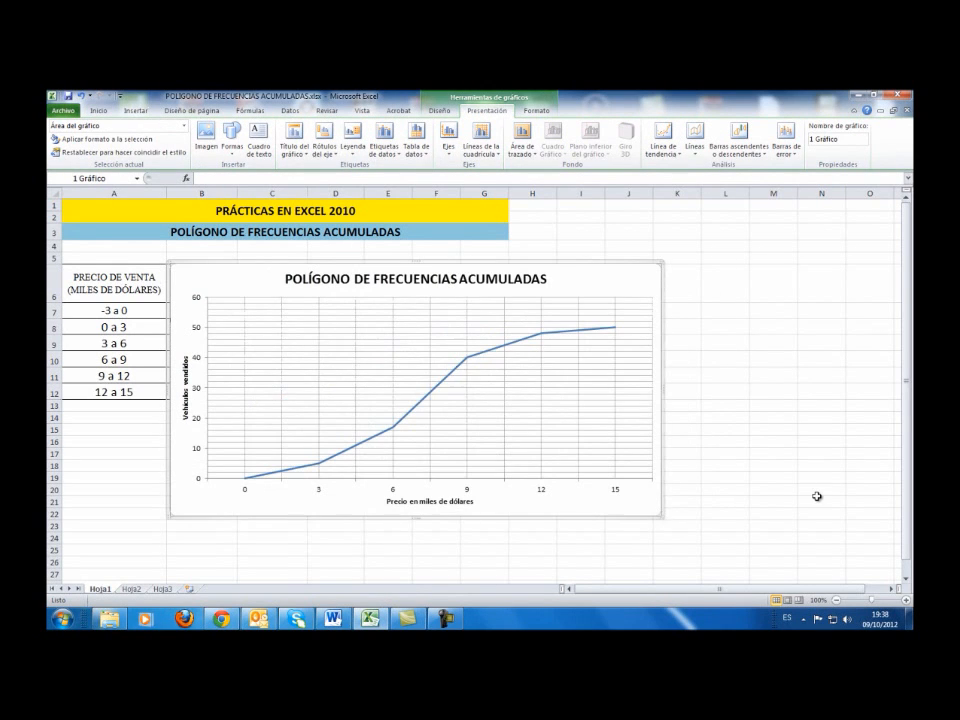